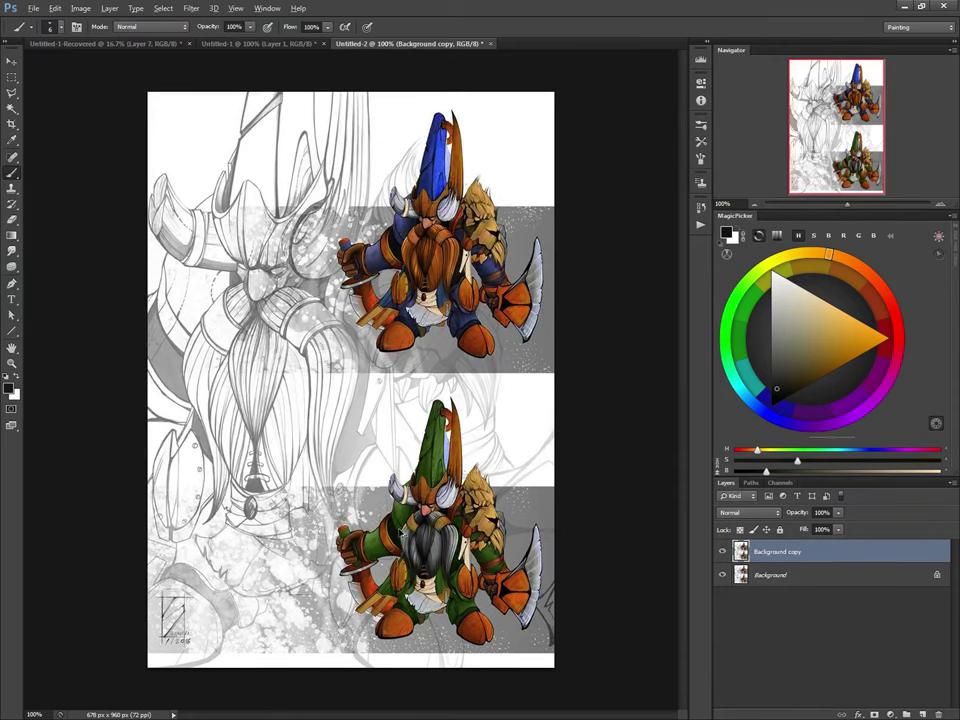
# - Add a new layer above Background copy and draw a small orange arrow pointing at the green dwarf's lion-head pauldron
pyautogui.moveTo(398, 537)
pyautogui.mouseDown()
pyautogui.moveTo(439, 561)
pyautogui.moveTo(354, 442)
pyautogui.mouseUp()
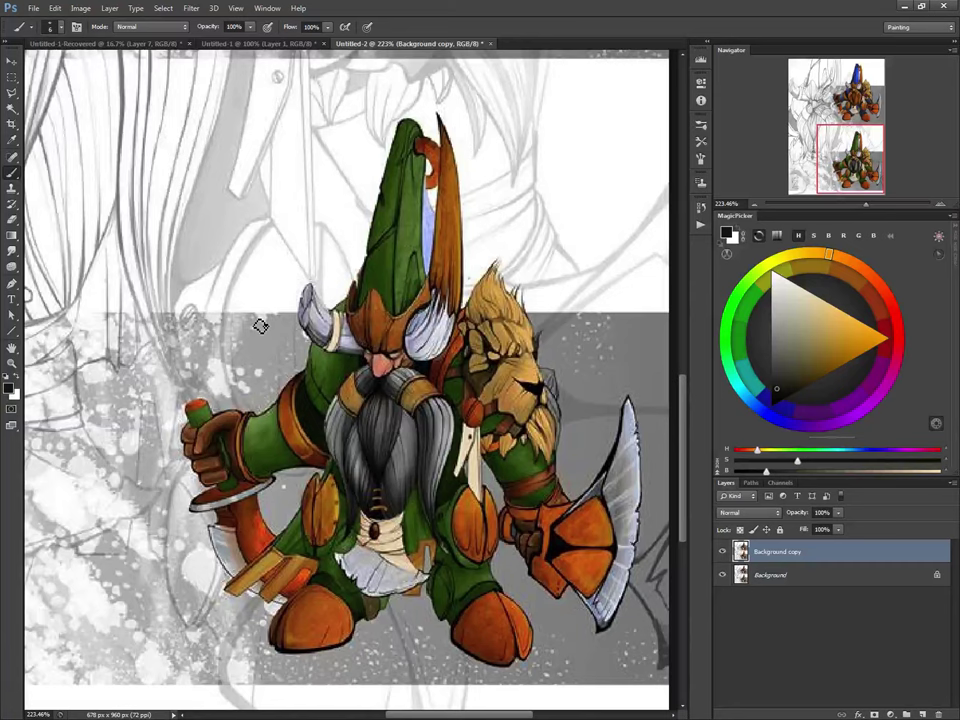
pyautogui.hotkey('ctrl', 'shift', 'n')
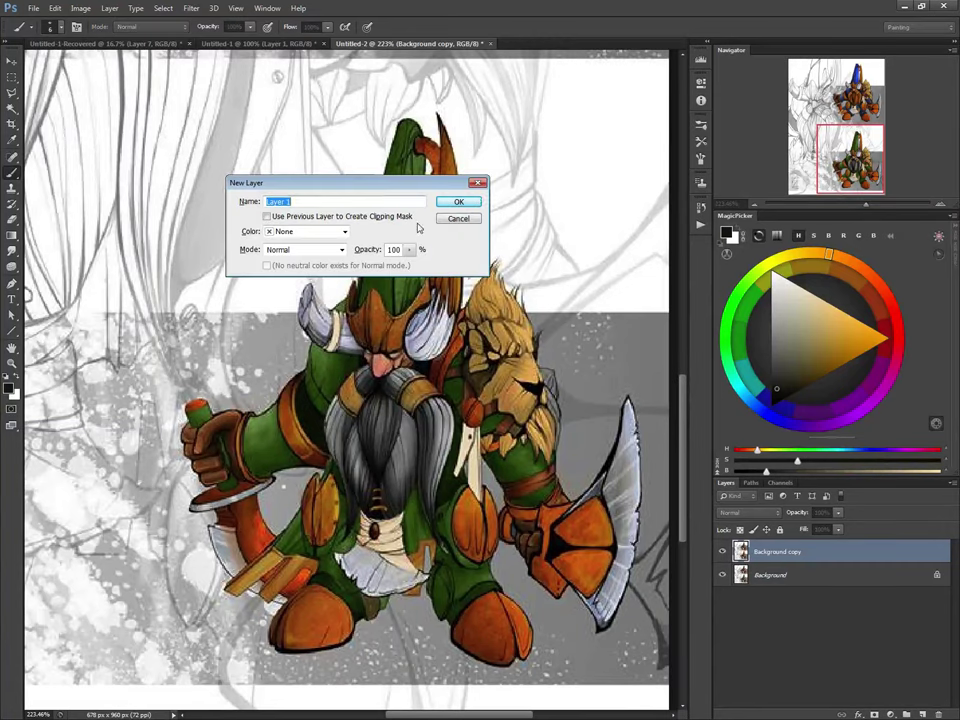
pyautogui.click(460, 200)
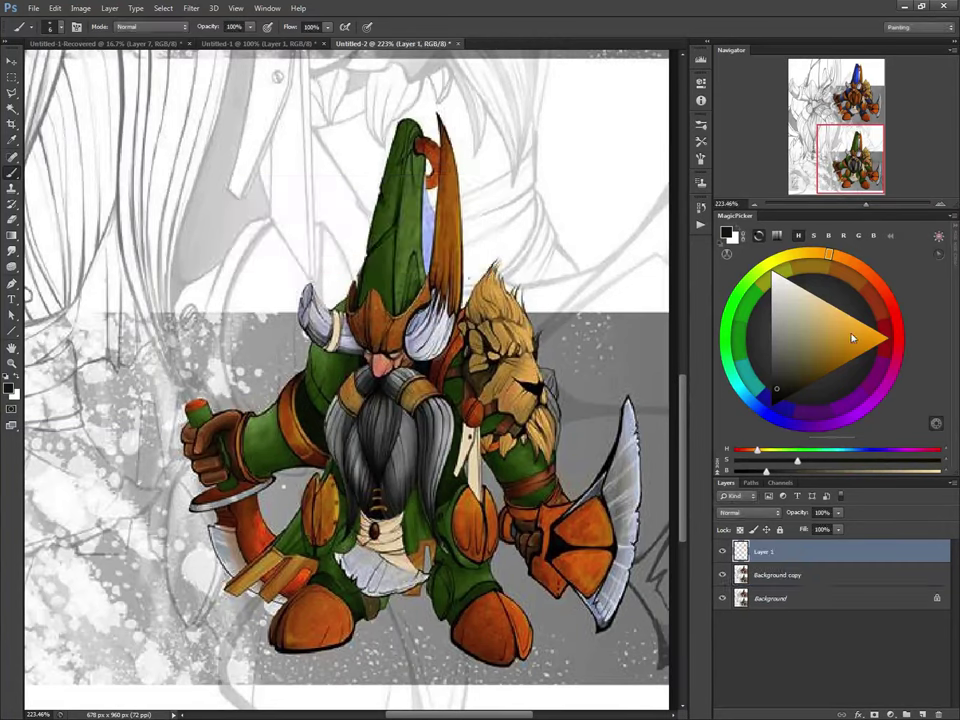
pyautogui.moveTo(870, 345); pyautogui.dragTo(888, 338)
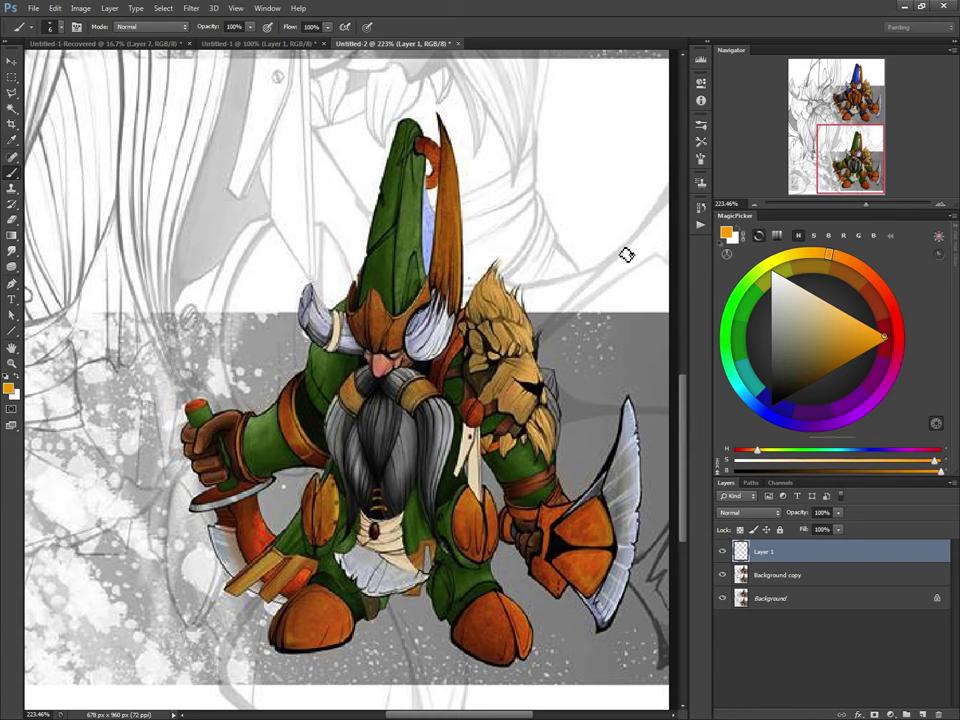
pyautogui.moveTo(620, 249); pyautogui.dragTo(583, 282)
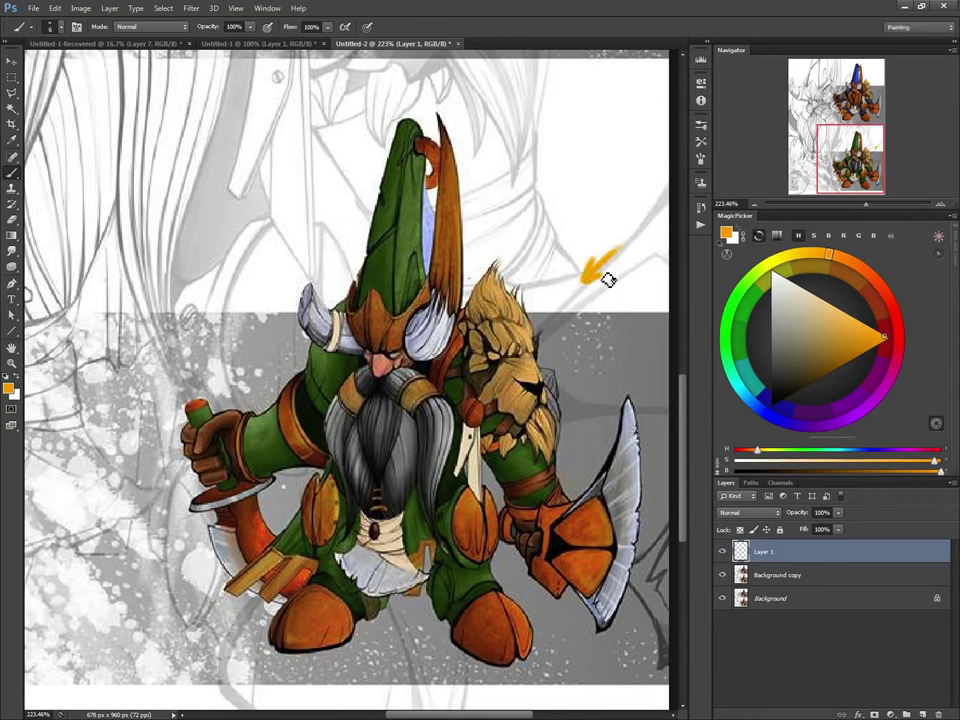
# - Sample an orange tone from the lion head and set Layer 1's blending mode to Overlay to enrich its fur
pyautogui.keyDown('alt'); pyautogui.click(514, 390); pyautogui.keyUp('alt')
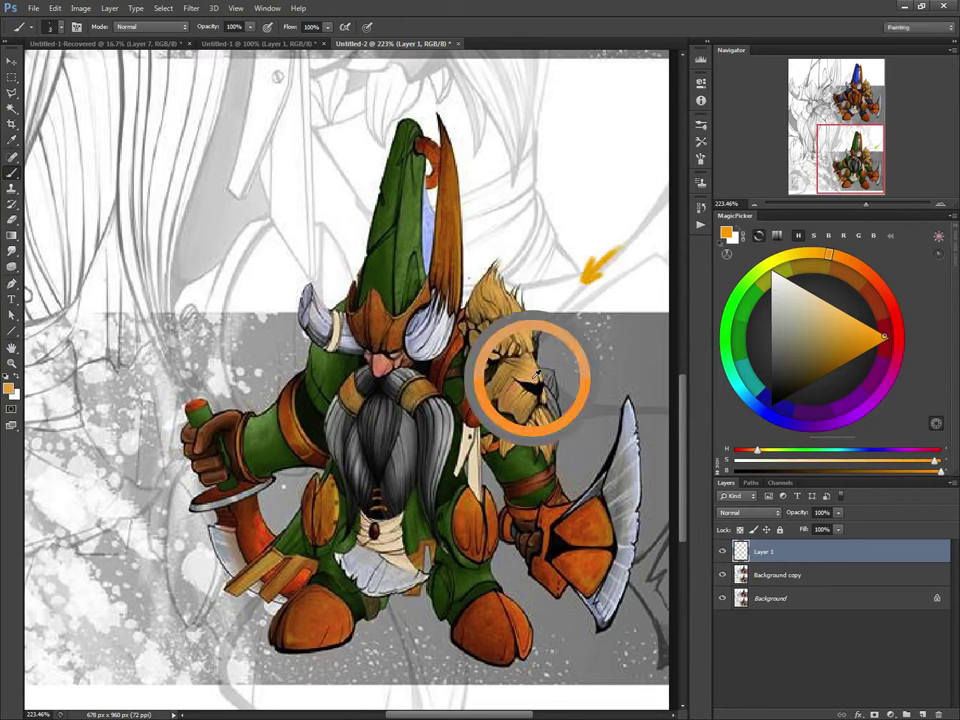
pyautogui.keyDown('alt'); pyautogui.click(530, 375); pyautogui.keyUp('alt')
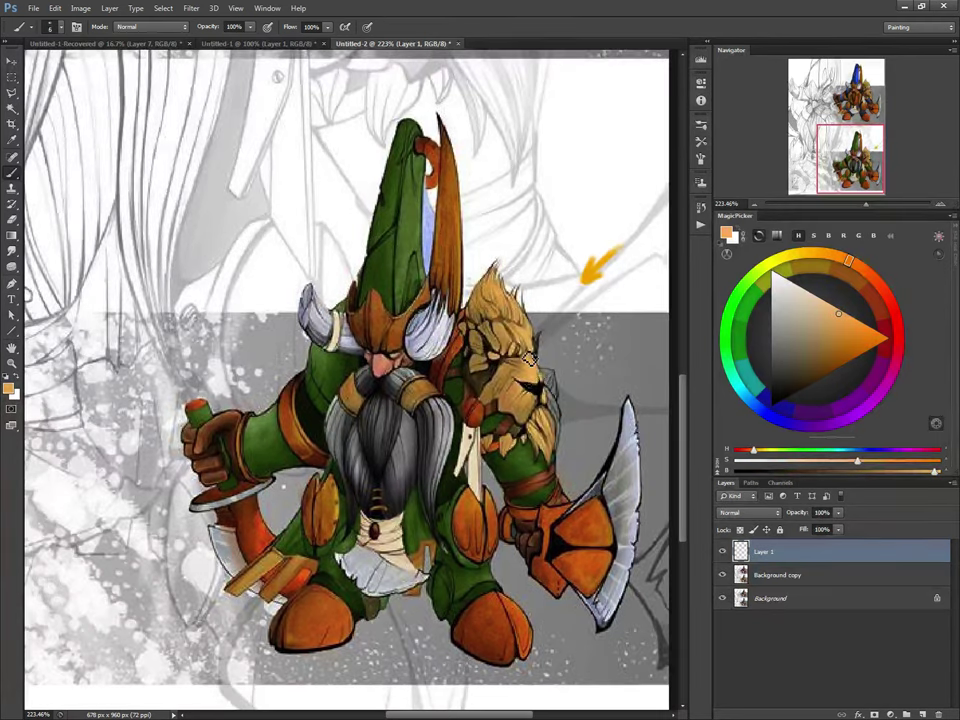
pyautogui.click(740, 513)
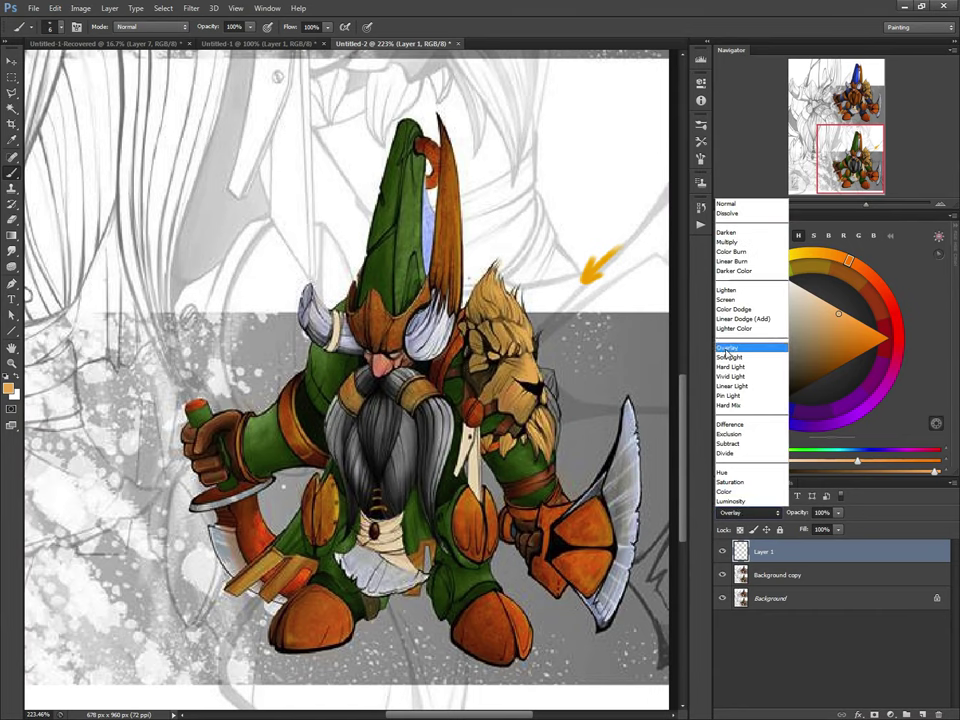
pyautogui.click(740, 355)
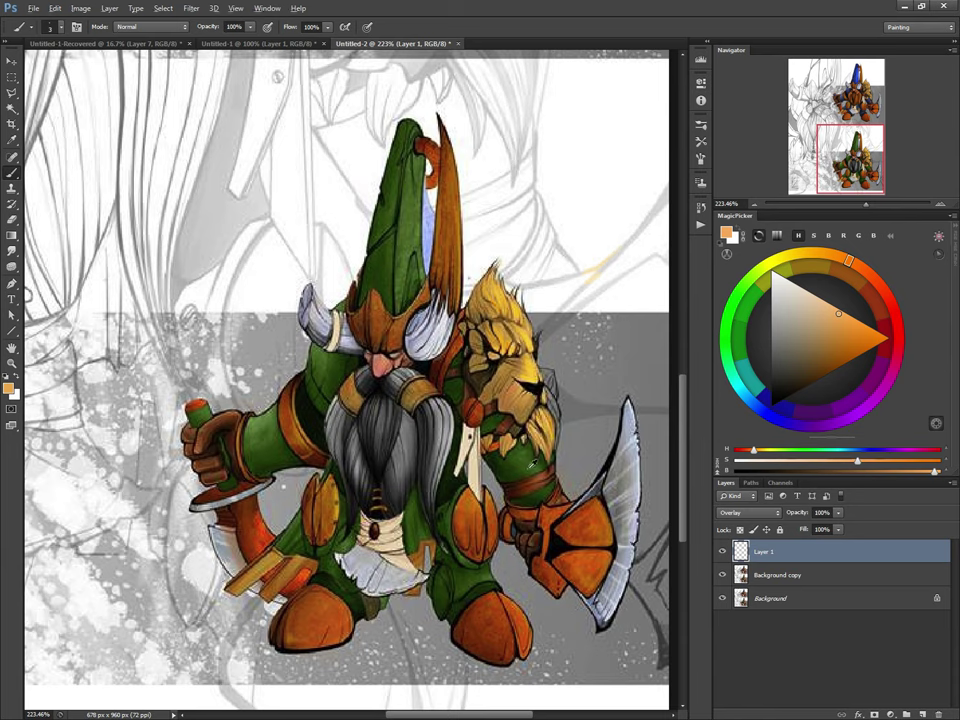
# - Sample the sleeve's green, brighten it, and paint a highlight on the upper arm below the lion head
pyautogui.keyDown('alt'); pyautogui.click(530, 462); pyautogui.keyUp('alt')
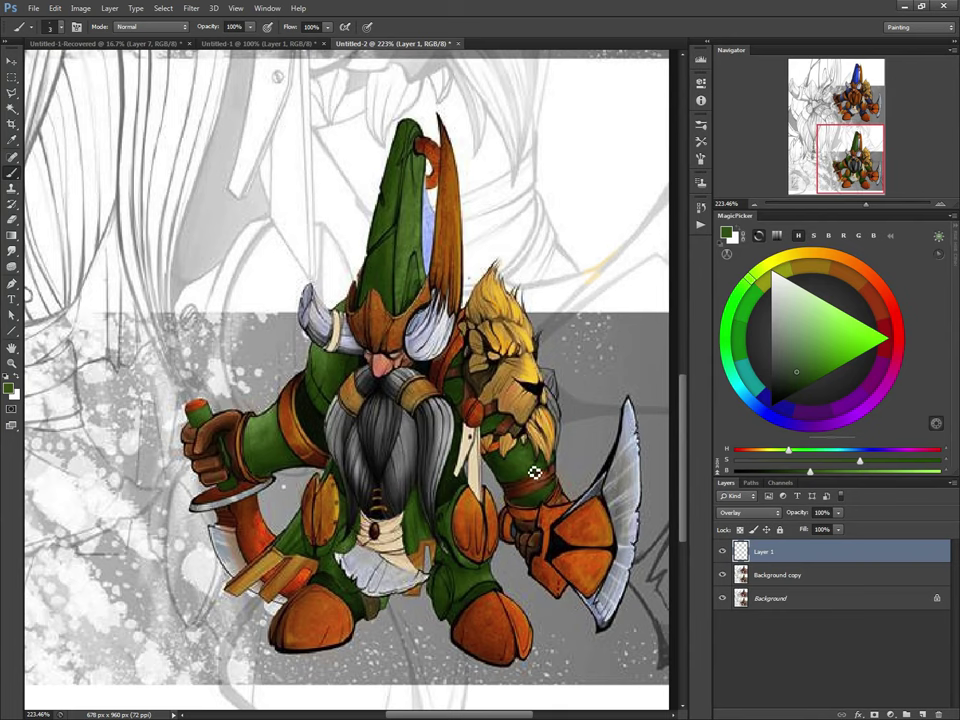
pyautogui.press('e')
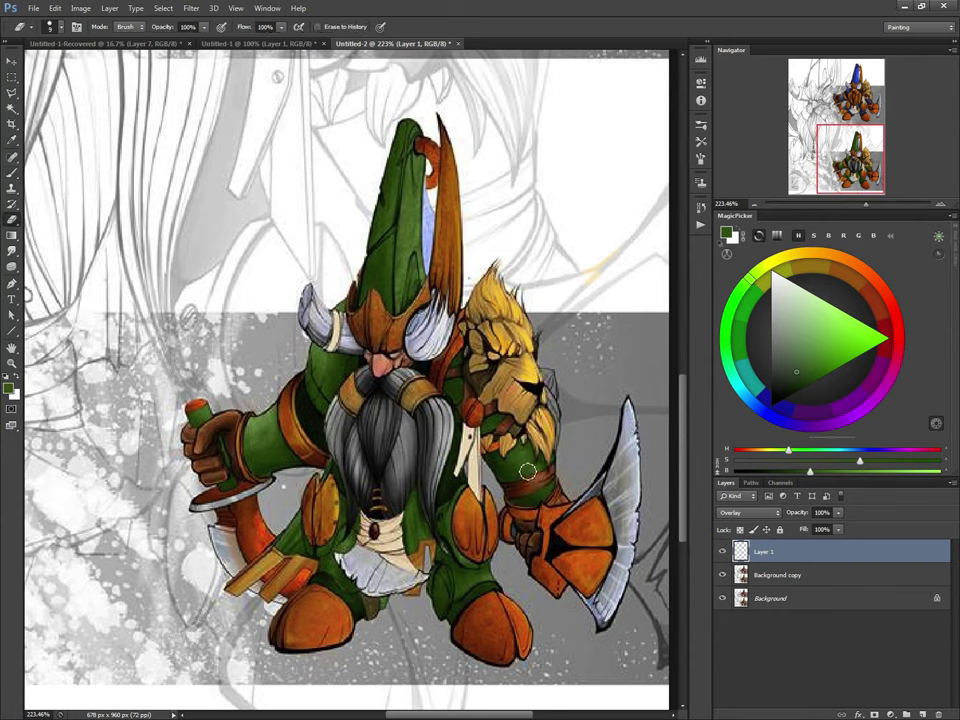
pyautogui.moveTo(827, 346); pyautogui.dragTo(841, 337)
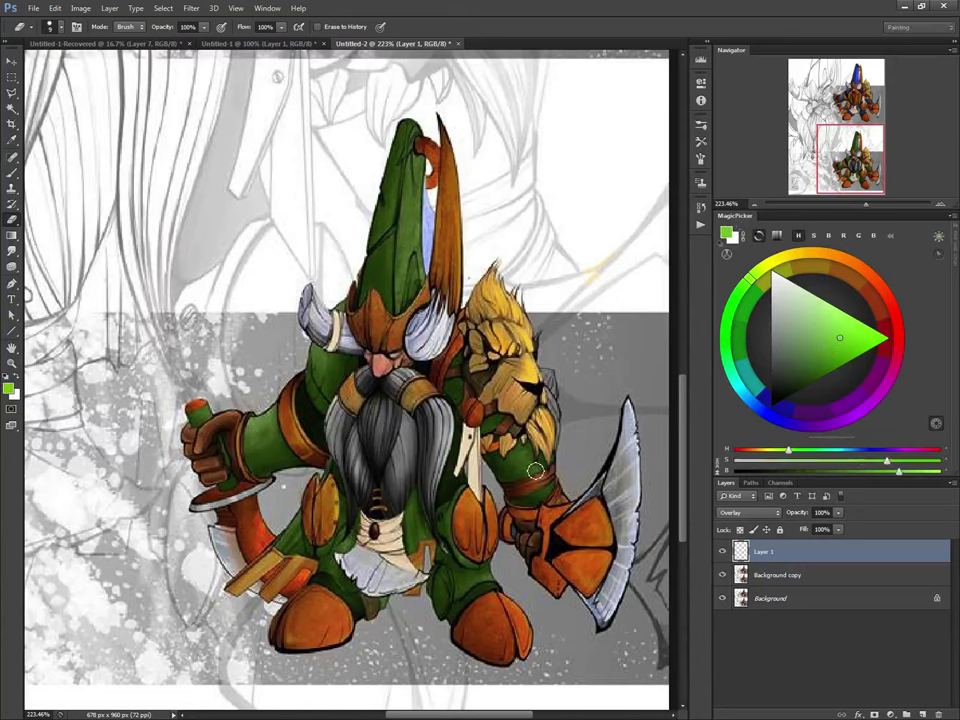
pyautogui.press('b')
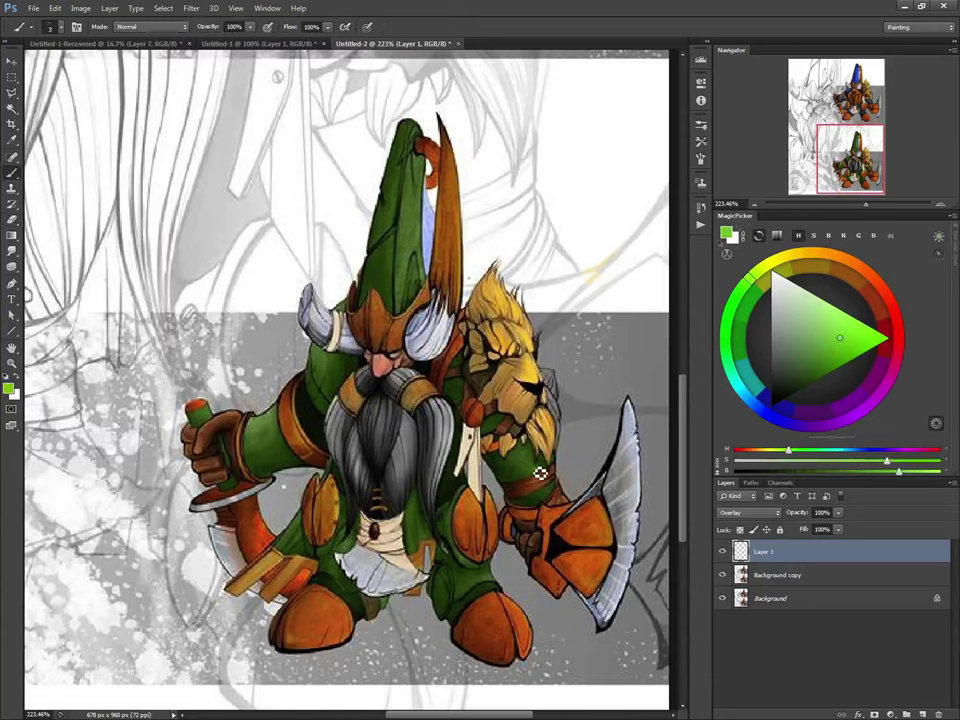
pyautogui.press(']')
pyautogui.press(']')
pyautogui.press(']')
pyautogui.moveTo(536, 443); pyautogui.dragTo(544, 462)
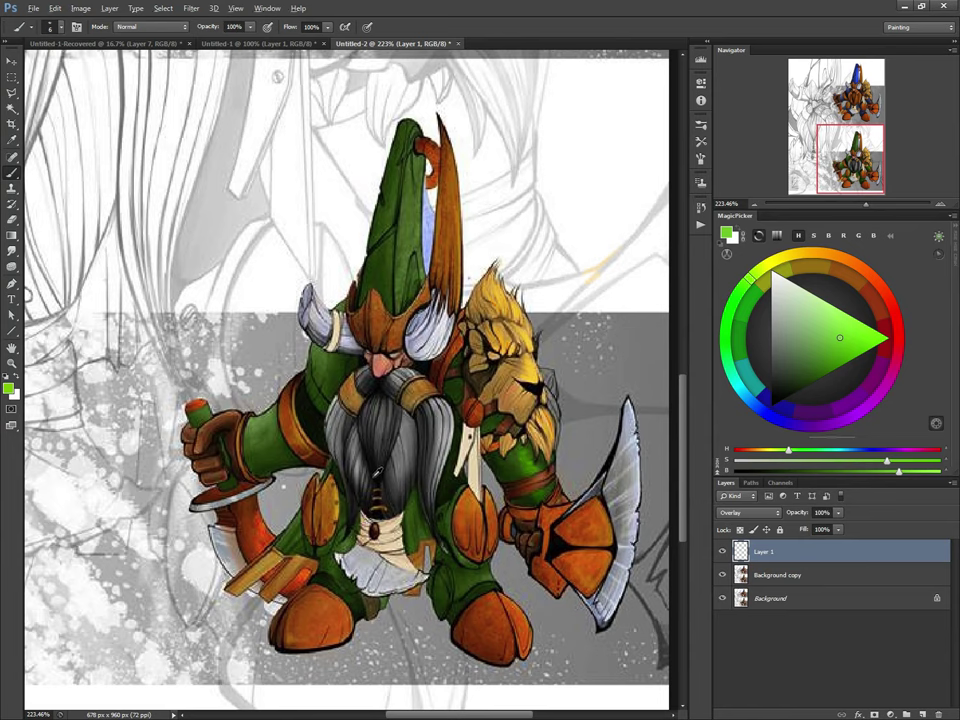
# - Shade the boot beneath the axe arm with a darkened red-brown sampled from it, then choose a very dark green
pyautogui.keyDown('alt'); pyautogui.click(373, 476); pyautogui.keyUp('alt')
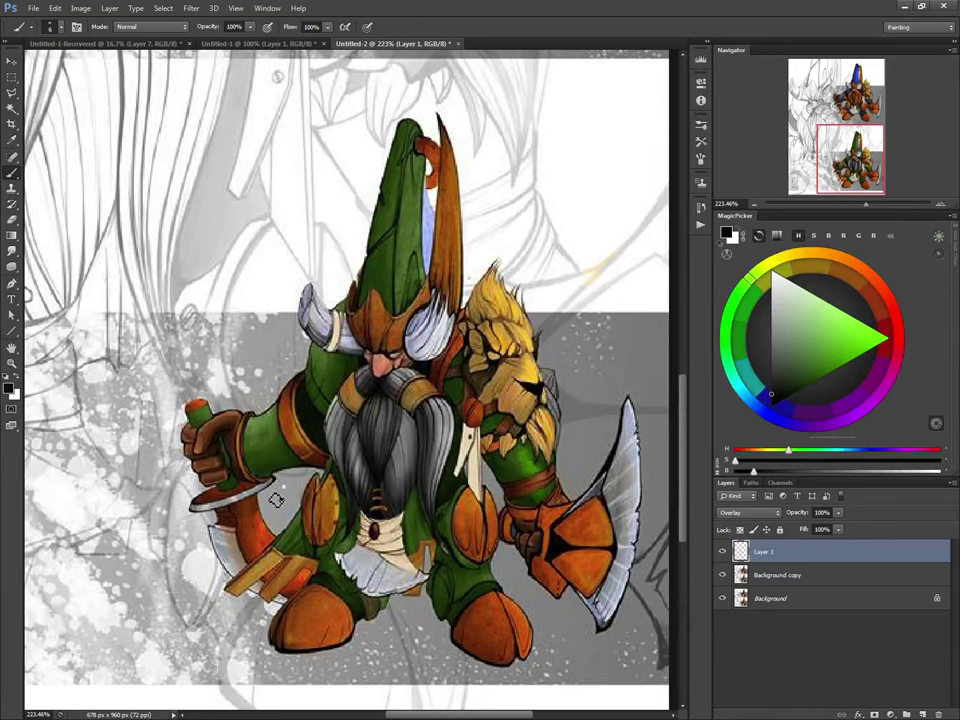
pyautogui.keyDown('alt'); pyautogui.click(470, 628); pyautogui.keyUp('alt')
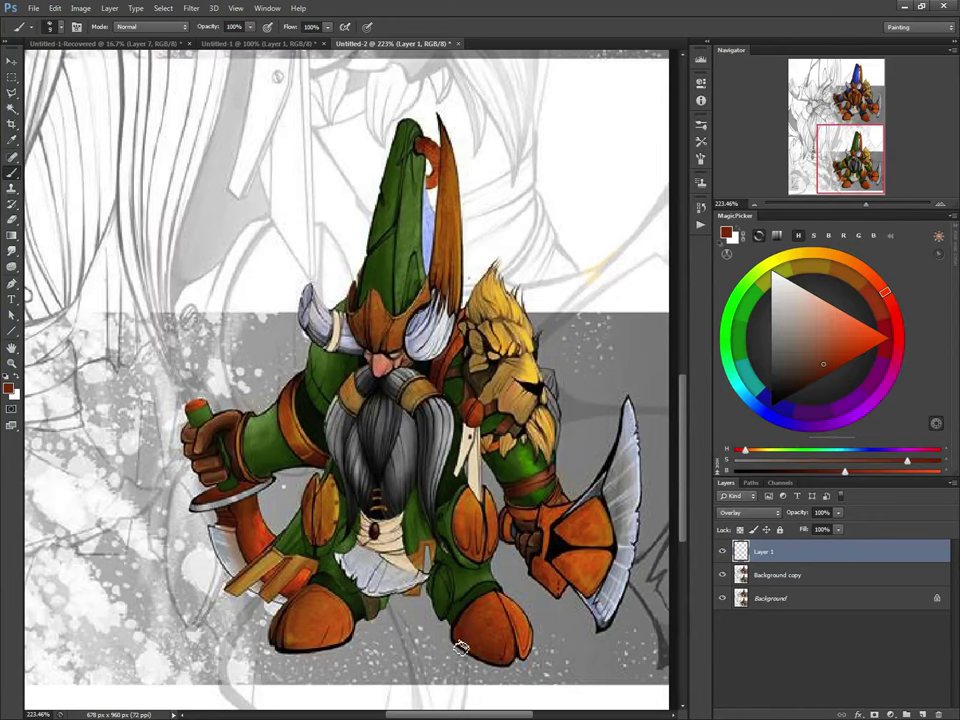
pyautogui.moveTo(796, 386); pyautogui.dragTo(806, 378)
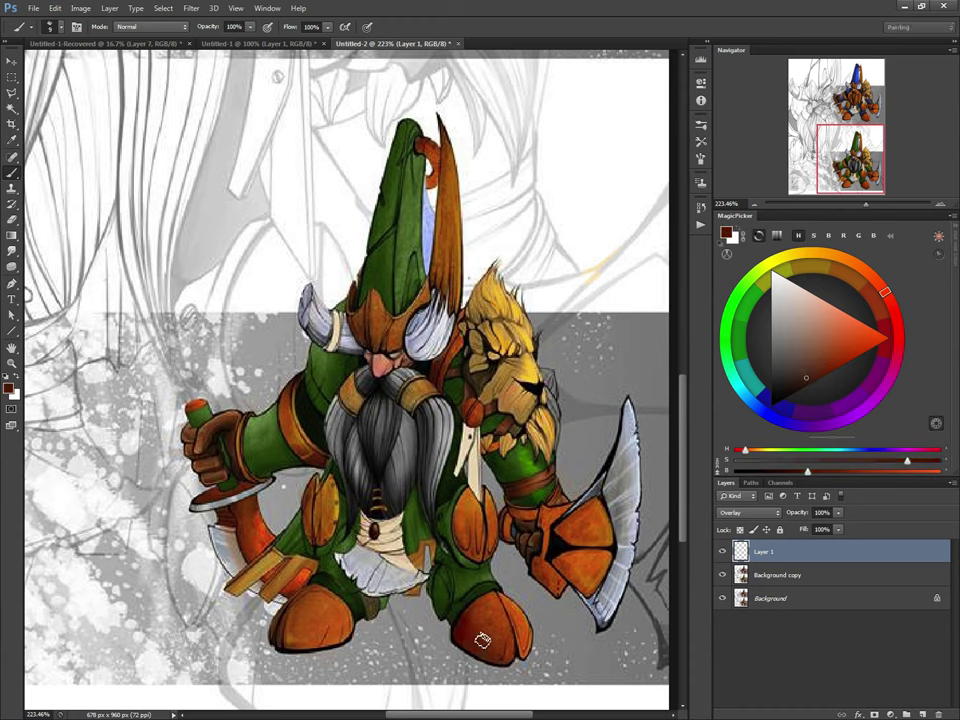
pyautogui.moveTo(482, 640)
pyautogui.mouseDown()
pyautogui.moveTo(497, 664)
pyautogui.moveTo(477, 651)
pyautogui.mouseUp()
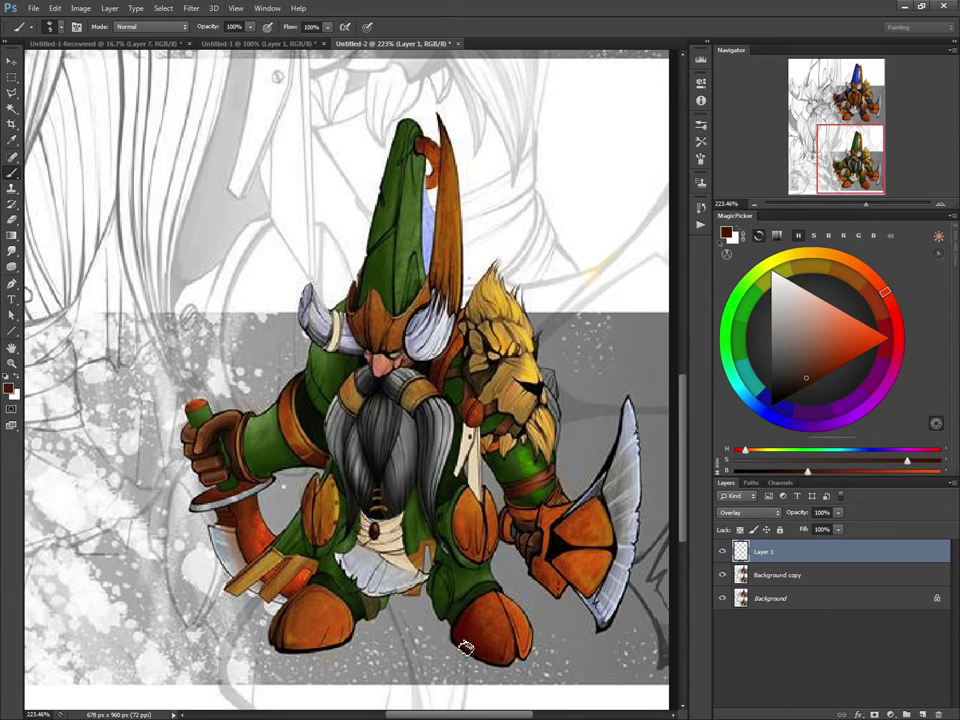
pyautogui.keyDown('alt'); pyautogui.click(355, 446); pyautogui.keyUp('alt')
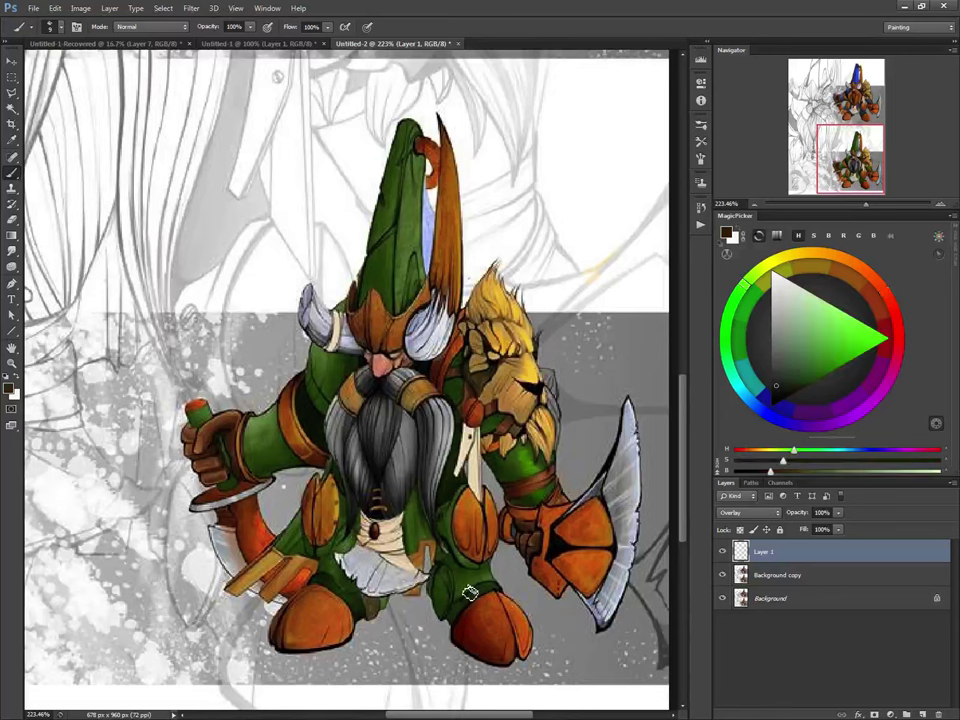
pyautogui.click(789, 397)
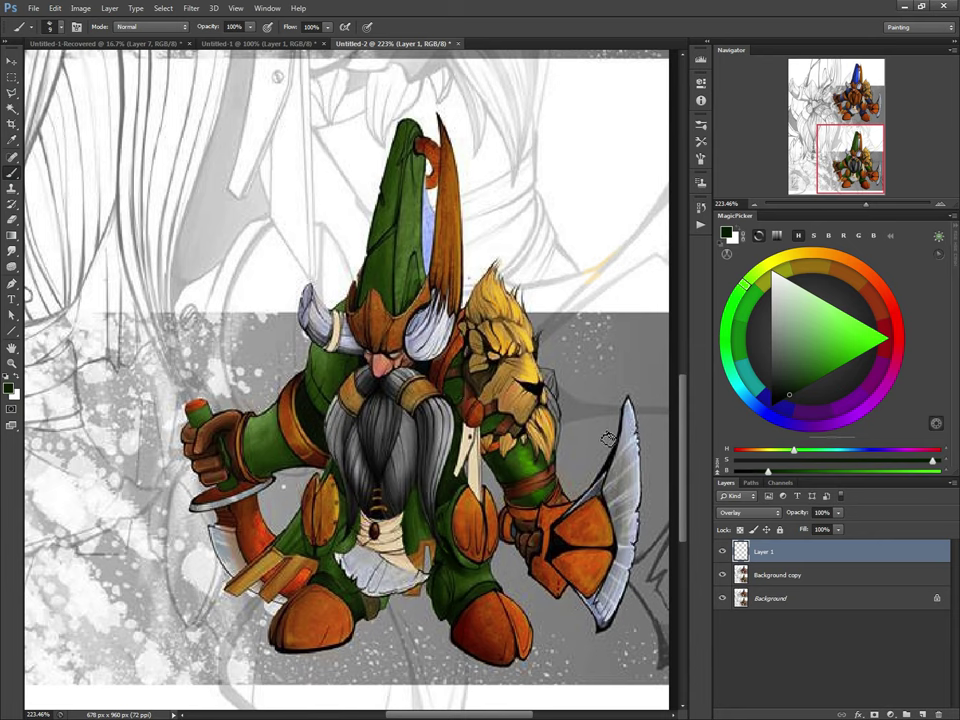
# - Add a new layer above Layer 1 and draw a bright red construction oval around the dwarf's head
pyautogui.hotkey('ctrl', 'shift', 'n')
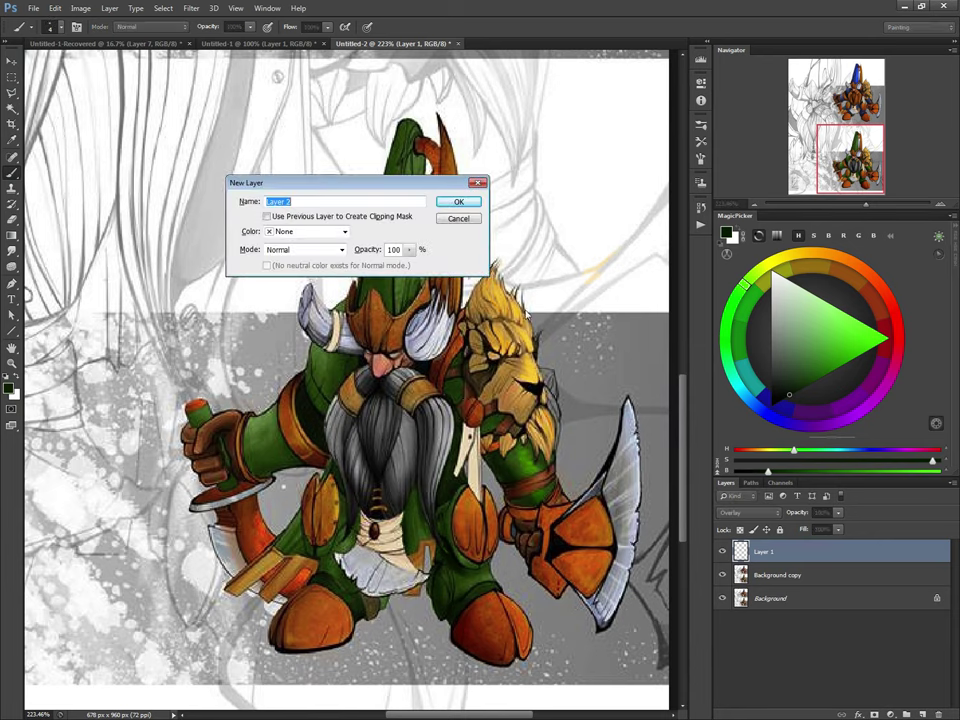
pyautogui.click(461, 201)
pyautogui.click(898, 337)
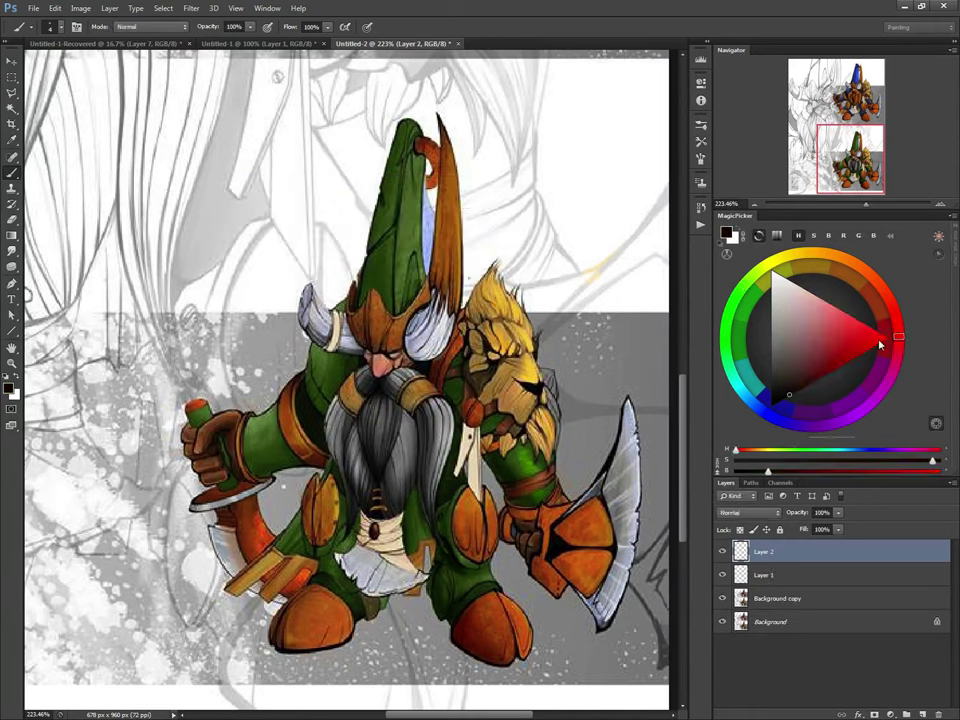
pyautogui.click(886, 340)
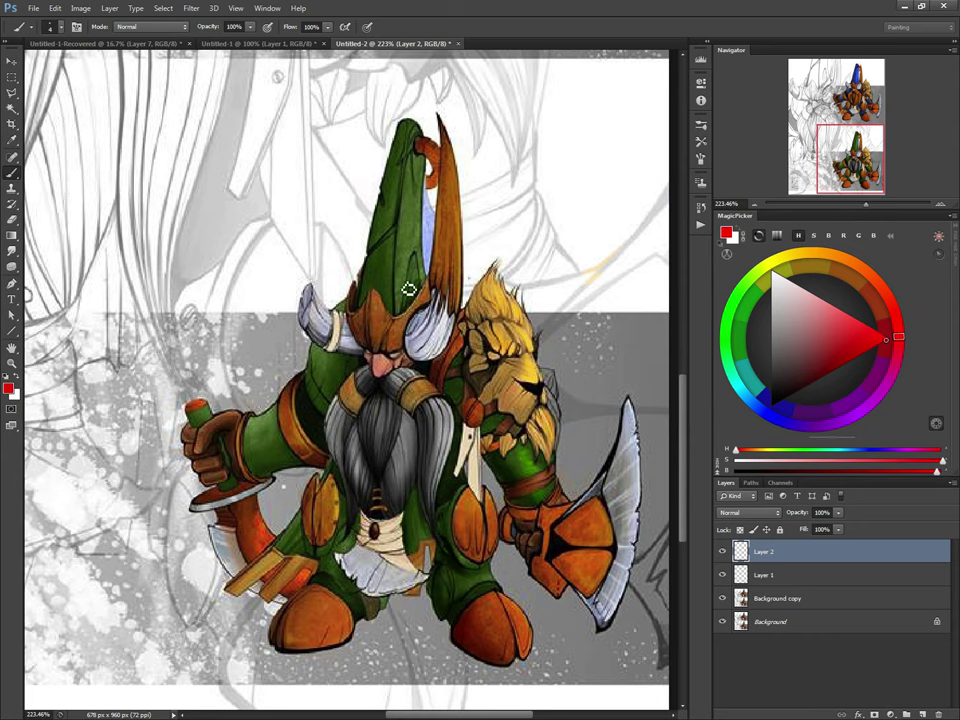
pyautogui.moveTo(398, 283)
pyautogui.mouseDown()
pyautogui.moveTo(412, 380)
pyautogui.moveTo(437, 357)
pyautogui.moveTo(435, 326)
pyautogui.moveTo(408, 385)
pyautogui.mouseUp()
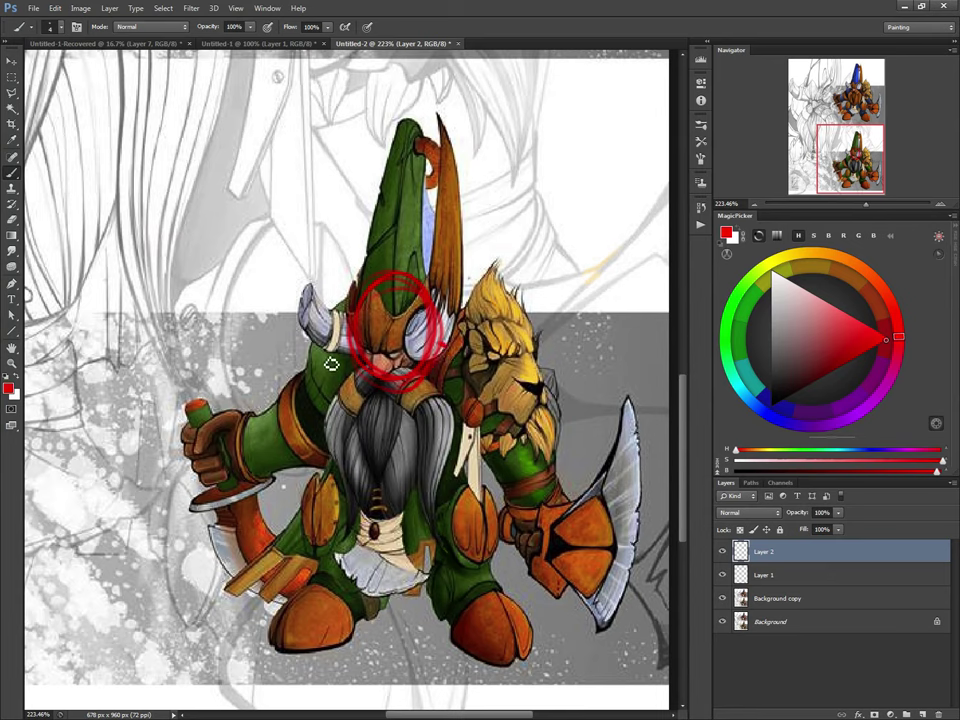
# - Sketch the rounded chest form over the beard in red and extend the torso lines down to the waist
pyautogui.moveTo(347, 356)
pyautogui.mouseDown()
pyautogui.moveTo(334, 408)
pyautogui.moveTo(368, 470)
pyautogui.moveTo(474, 437)
pyautogui.moveTo(476, 369)
pyautogui.moveTo(468, 461)
pyautogui.moveTo(394, 464)
pyautogui.moveTo(470, 447)
pyautogui.moveTo(456, 388)
pyautogui.mouseUp()
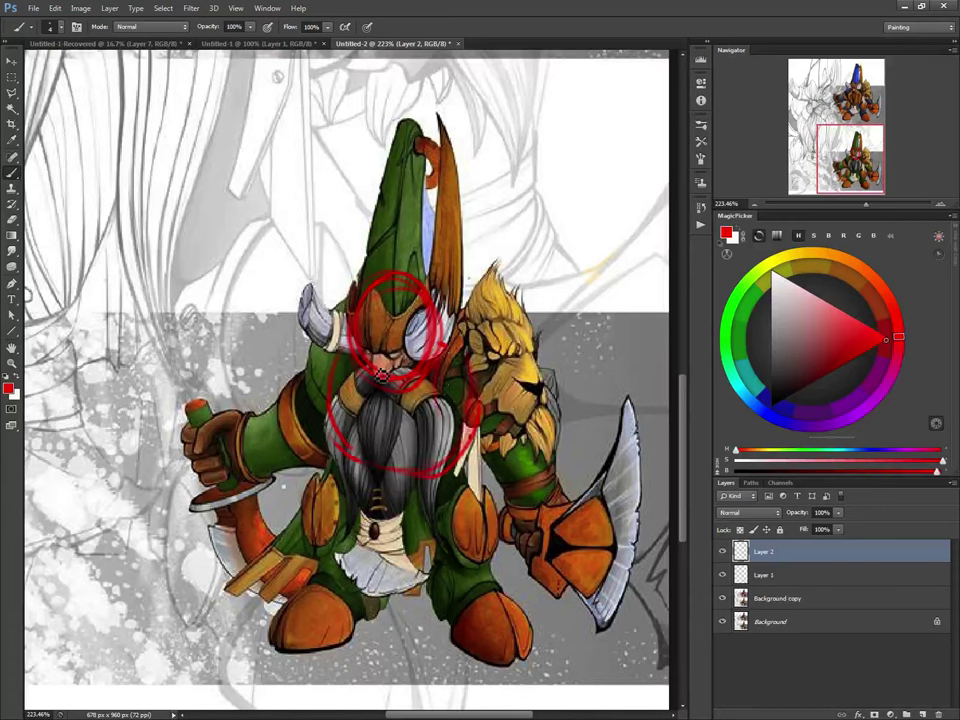
pyautogui.moveTo(330, 398)
pyautogui.mouseDown()
pyautogui.moveTo(389, 478)
pyautogui.moveTo(360, 507)
pyautogui.mouseUp()
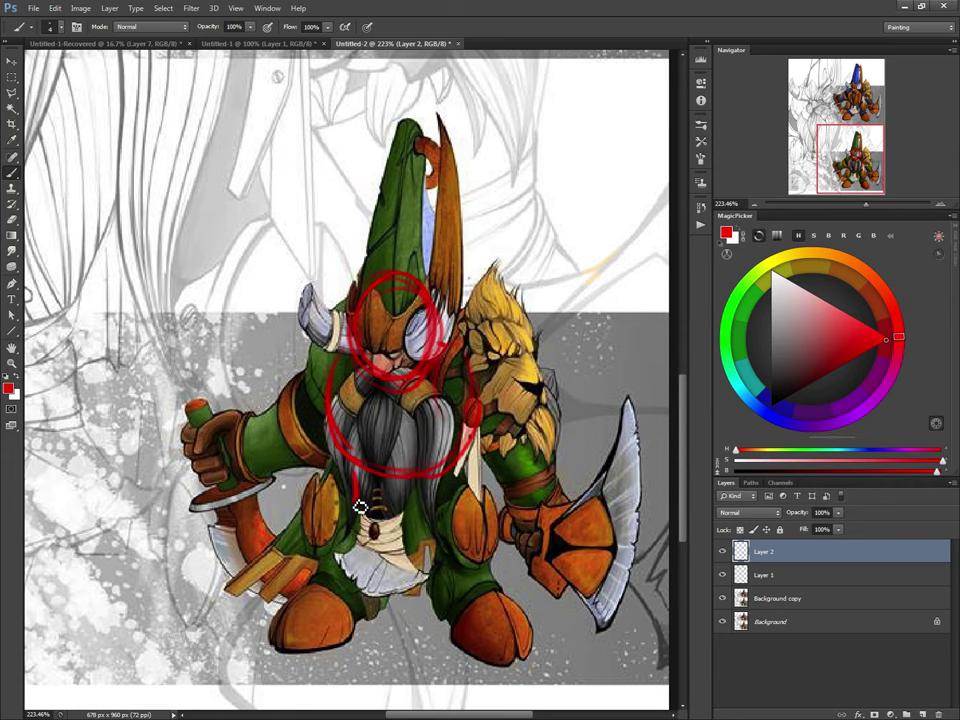
pyautogui.moveTo(455, 473)
pyautogui.mouseDown()
pyautogui.moveTo(456, 496)
pyautogui.moveTo(420, 546)
pyautogui.moveTo(383, 543)
pyautogui.moveTo(357, 508)
pyautogui.mouseUp()
# - Outline both legs and both boots in red with simple construction lines below the waist
pyautogui.moveTo(410, 546); pyautogui.dragTo(436, 613)
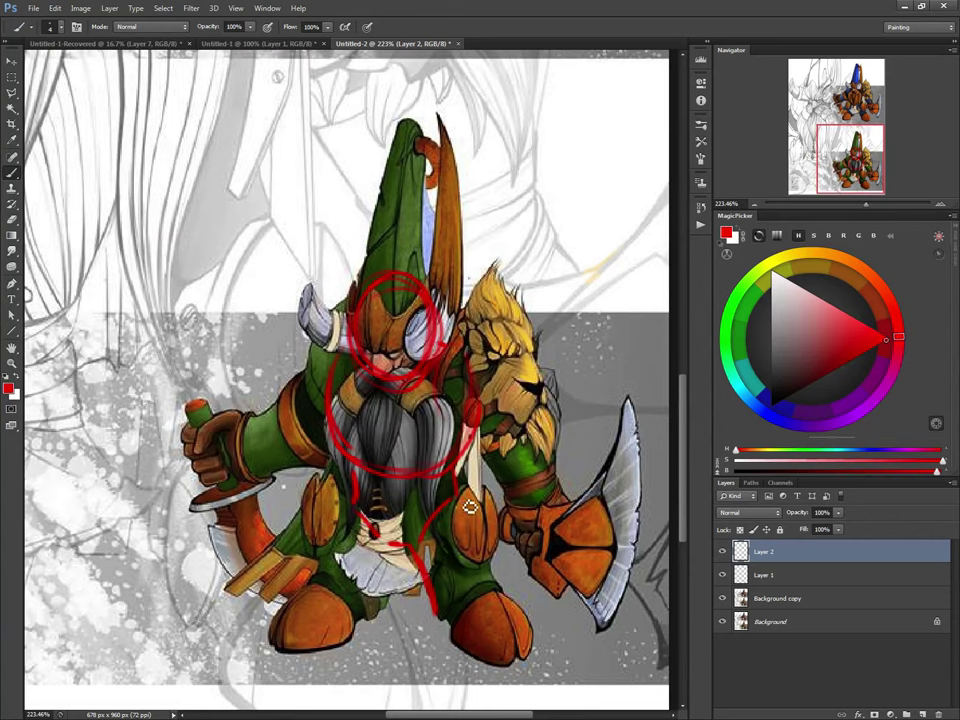
pyautogui.moveTo(470, 506); pyautogui.dragTo(488, 583)
pyautogui.moveTo(386, 550); pyautogui.dragTo(369, 610)
pyautogui.moveTo(343, 515)
pyautogui.mouseDown()
pyautogui.moveTo(329, 586)
pyautogui.moveTo(288, 615)
pyautogui.moveTo(290, 648)
pyautogui.moveTo(280, 612)
pyautogui.mouseUp()
pyautogui.moveTo(356, 627); pyautogui.dragTo(301, 655)
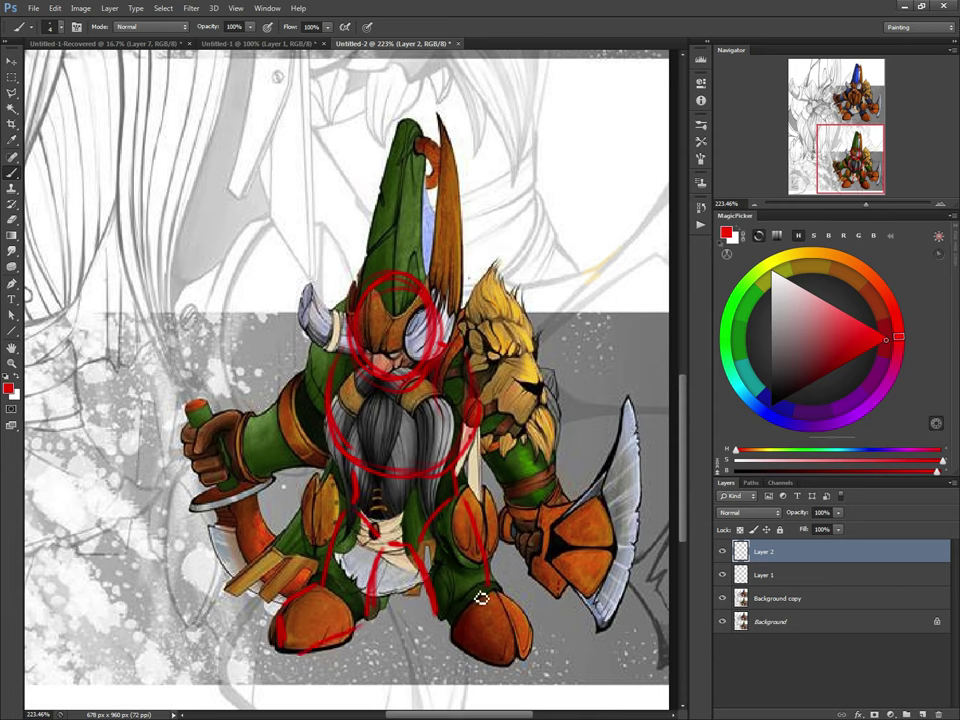
pyautogui.moveTo(452, 614)
pyautogui.mouseDown()
pyautogui.moveTo(500, 604)
pyautogui.moveTo(532, 643)
pyautogui.moveTo(514, 662)
pyautogui.moveTo(434, 612)
pyautogui.mouseUp()
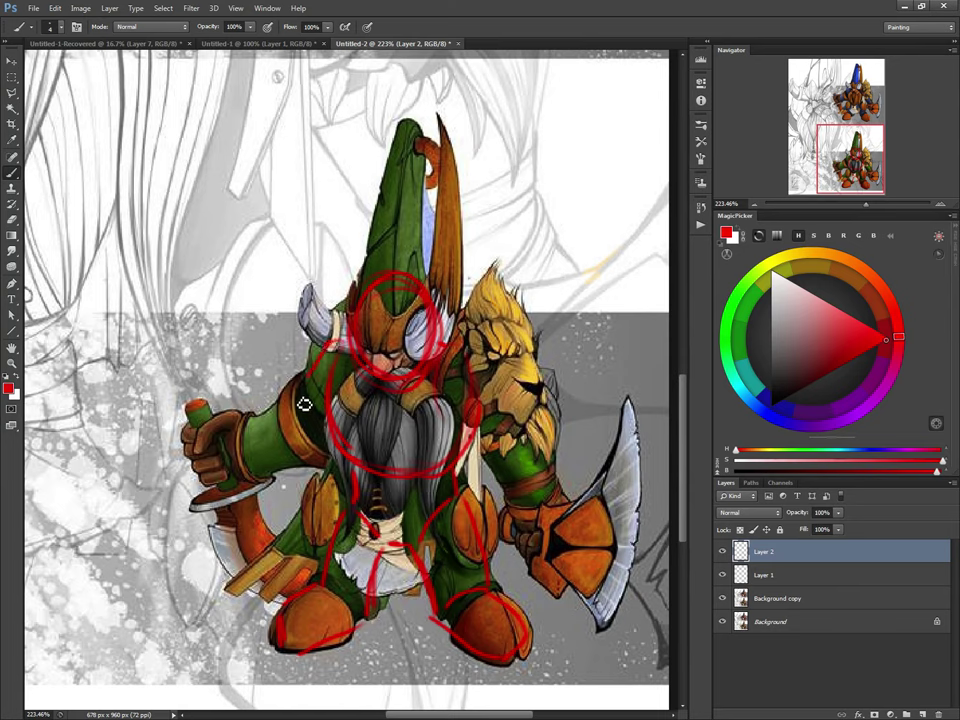
# - Outline the dagger arm in red, circle the shoulder beneath the lion head, and rough in the axe arm
pyautogui.moveTo(305, 410)
pyautogui.mouseDown()
pyautogui.moveTo(238, 437)
pyautogui.moveTo(326, 455)
pyautogui.mouseUp()
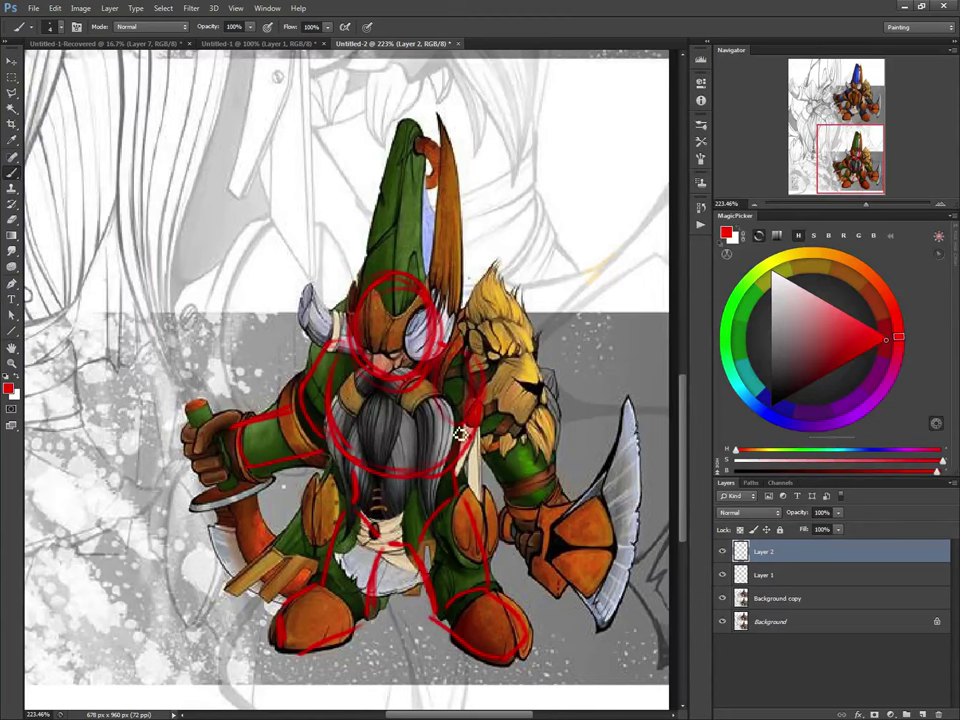
pyautogui.moveTo(461, 433)
pyautogui.mouseDown()
pyautogui.moveTo(480, 359)
pyautogui.moveTo(457, 429)
pyautogui.mouseUp()
pyautogui.moveTo(482, 359)
pyautogui.mouseDown()
pyautogui.moveTo(455, 424)
pyautogui.moveTo(497, 364)
pyautogui.moveTo(450, 400)
pyautogui.moveTo(486, 402)
pyautogui.mouseUp()
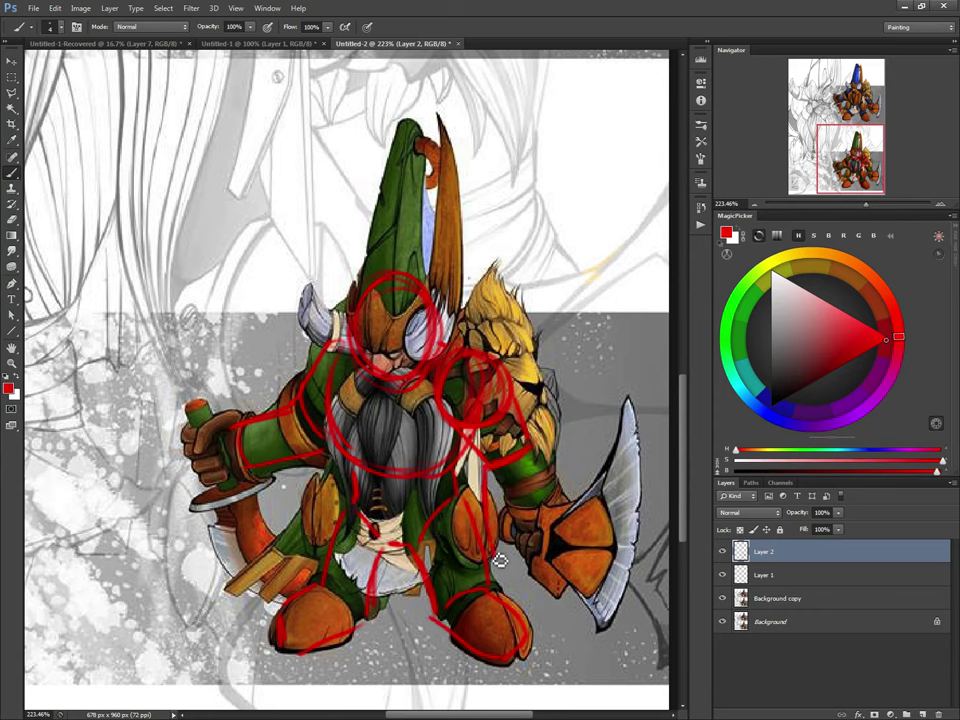
pyautogui.moveTo(536, 456); pyautogui.dragTo(529, 540)
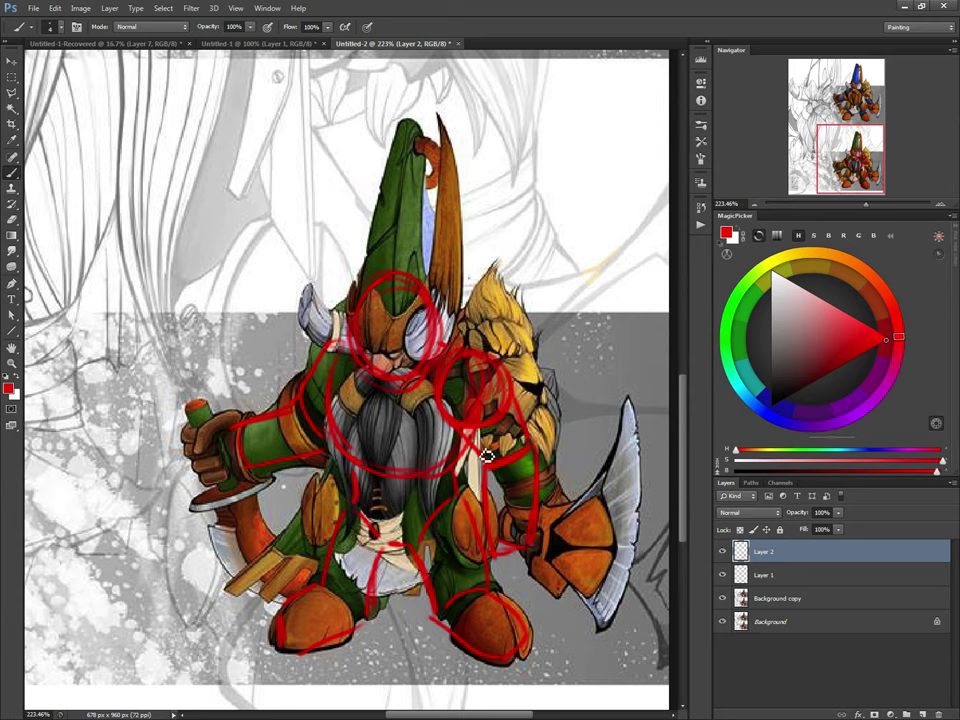
# - Erase the rough red outline of the axe forearm, including a trial outline angled toward the axe handle
pyautogui.press('e')
pyautogui.moveTo(488, 476)
pyautogui.mouseDown()
pyautogui.moveTo(497, 562)
pyautogui.moveTo(543, 548)
pyautogui.moveTo(537, 471)
pyautogui.moveTo(530, 524)
pyautogui.mouseUp()
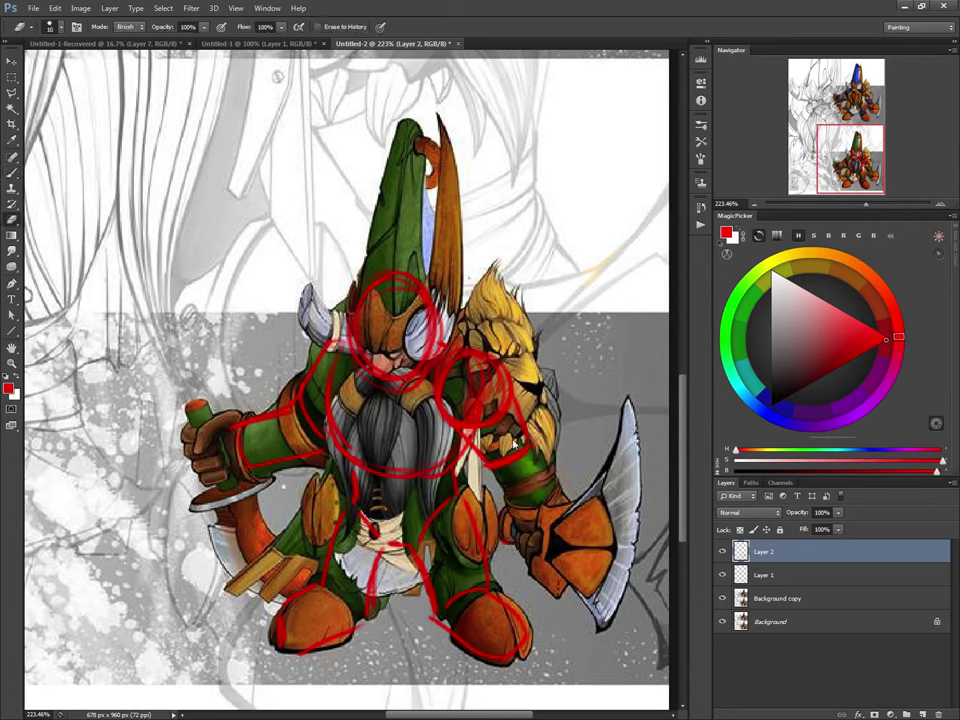
pyautogui.press('b')
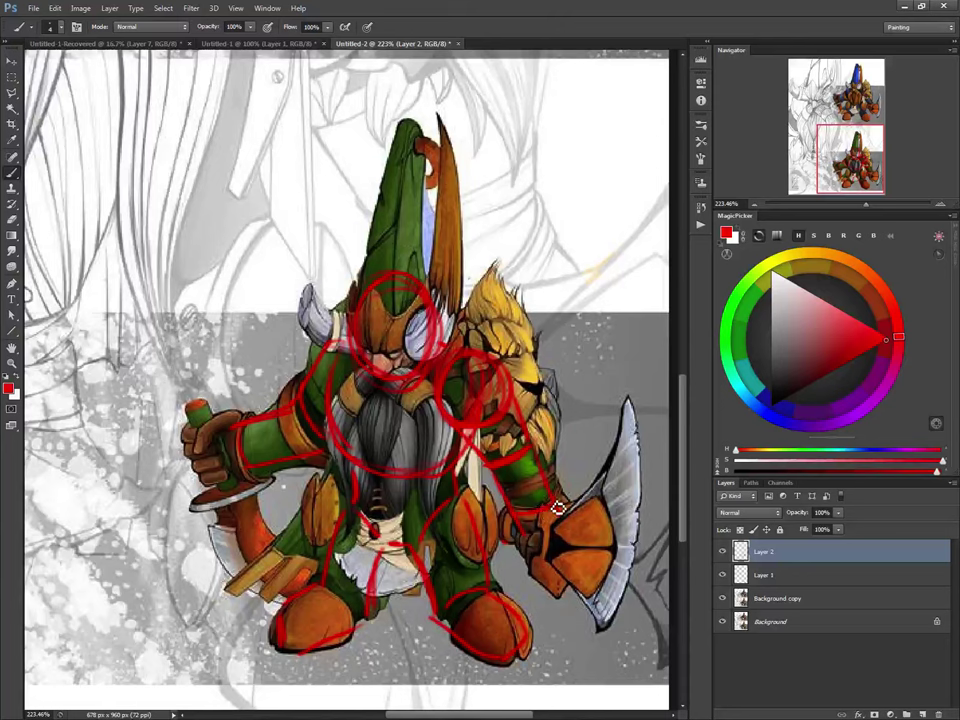
pyautogui.moveTo(560, 514)
pyautogui.mouseDown()
pyautogui.moveTo(556, 572)
pyautogui.moveTo(545, 574)
pyautogui.moveTo(512, 567)
pyautogui.moveTo(514, 514)
pyautogui.mouseUp()
pyautogui.press('e')
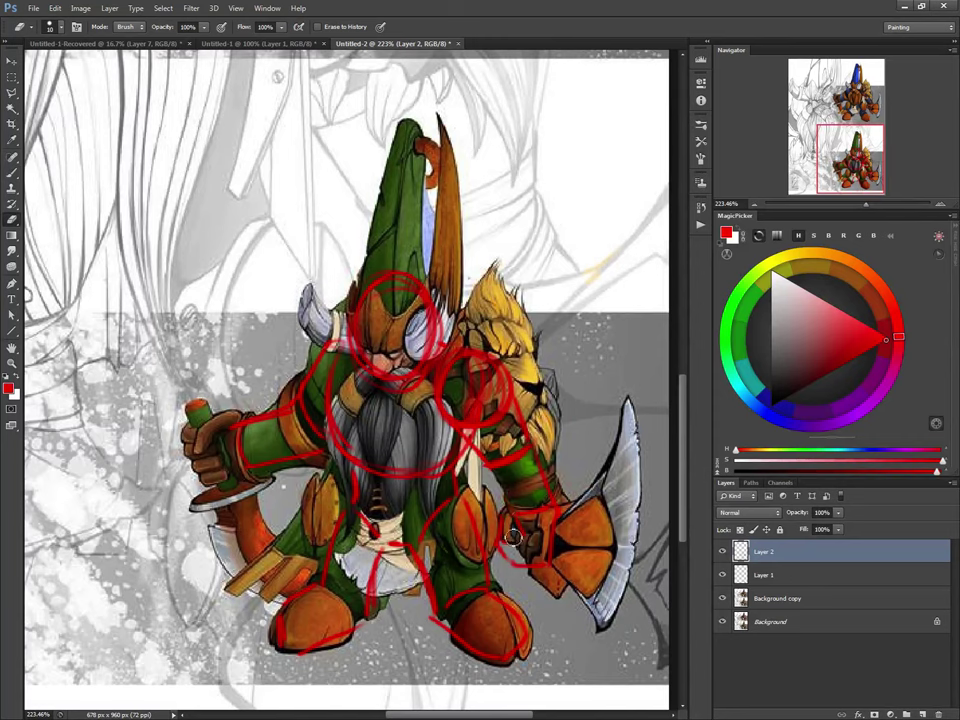
pyautogui.moveTo(533, 557)
pyautogui.mouseDown()
pyautogui.moveTo(557, 517)
pyautogui.moveTo(541, 474)
pyautogui.mouseUp()
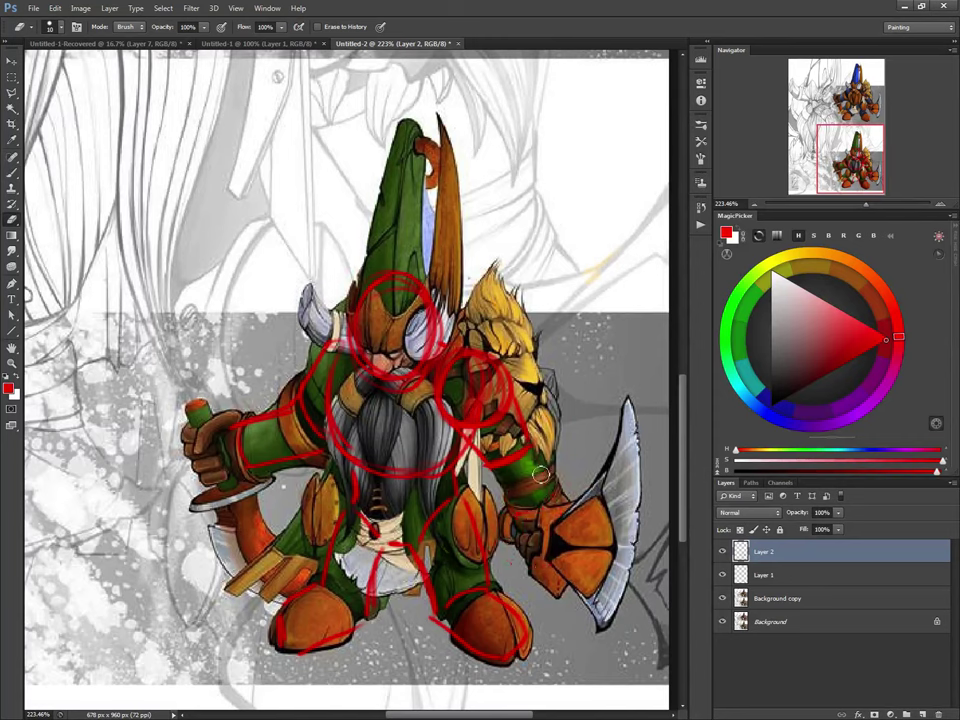
# - Redraw the axe forearm in red from the elbow down past the hand, widening it toward the lower end
pyautogui.press('b')
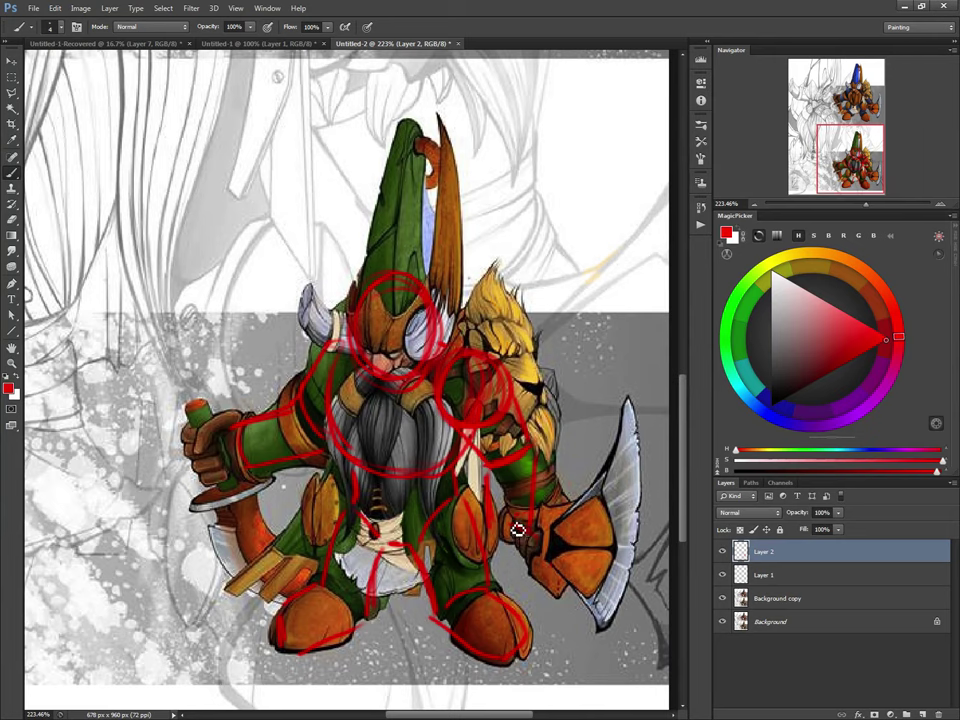
pyautogui.moveTo(547, 554); pyautogui.dragTo(534, 594)
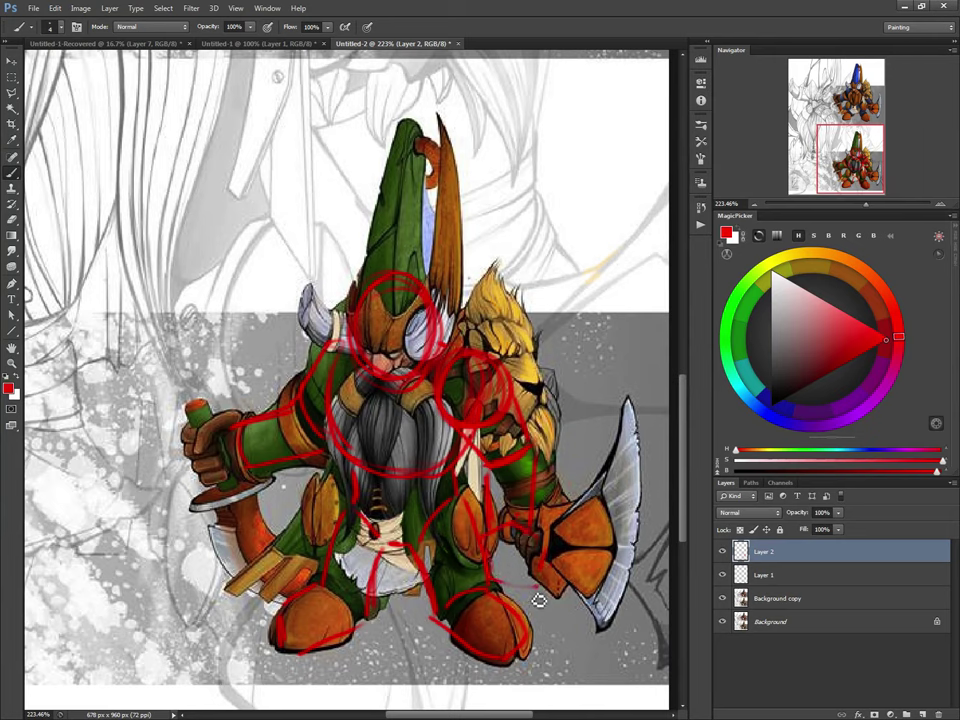
pyautogui.moveTo(540, 499); pyautogui.dragTo(536, 462)
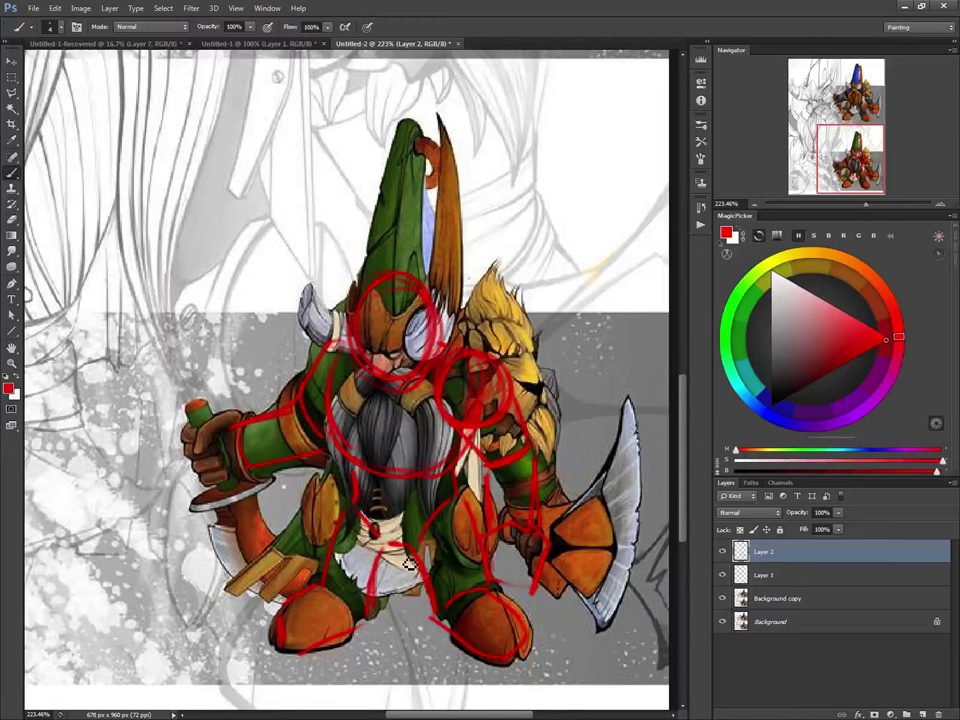
# - Add red construction strokes along the inner thigh and beside the axe-side knee guard, and trace the axe blade's curved edge
pyautogui.moveTo(410, 556); pyautogui.dragTo(419, 621)
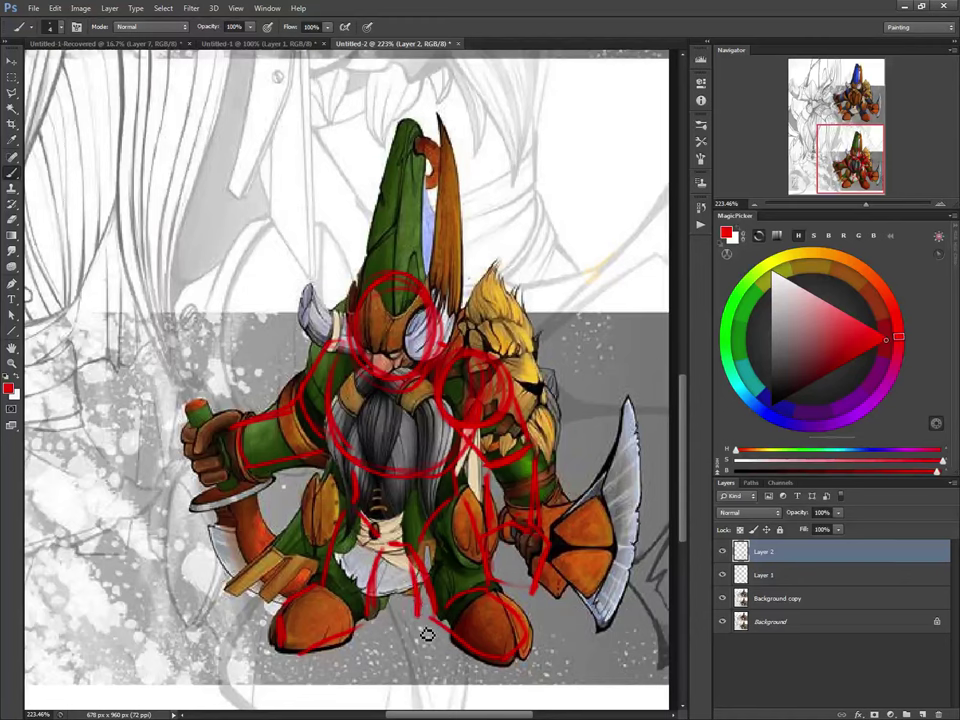
pyautogui.moveTo(415, 570); pyautogui.dragTo(435, 625)
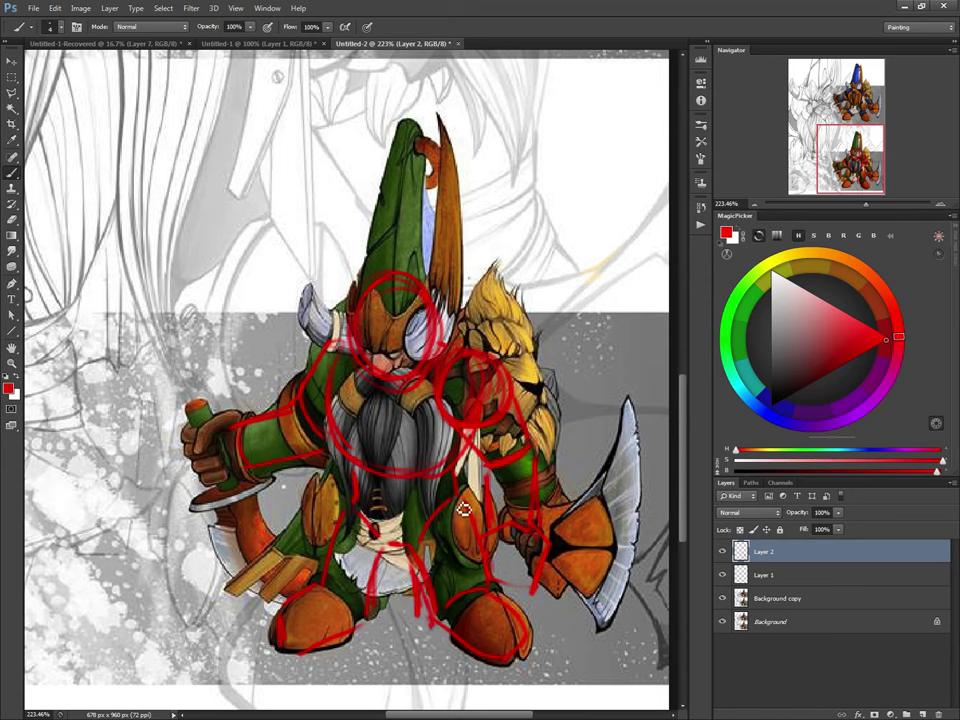
pyautogui.moveTo(463, 512)
pyautogui.mouseDown()
pyautogui.moveTo(484, 597)
pyautogui.moveTo(478, 515)
pyautogui.moveTo(482, 530)
pyautogui.moveTo(496, 509)
pyautogui.moveTo(507, 534)
pyautogui.moveTo(478, 556)
pyautogui.moveTo(501, 527)
pyautogui.mouseUp()
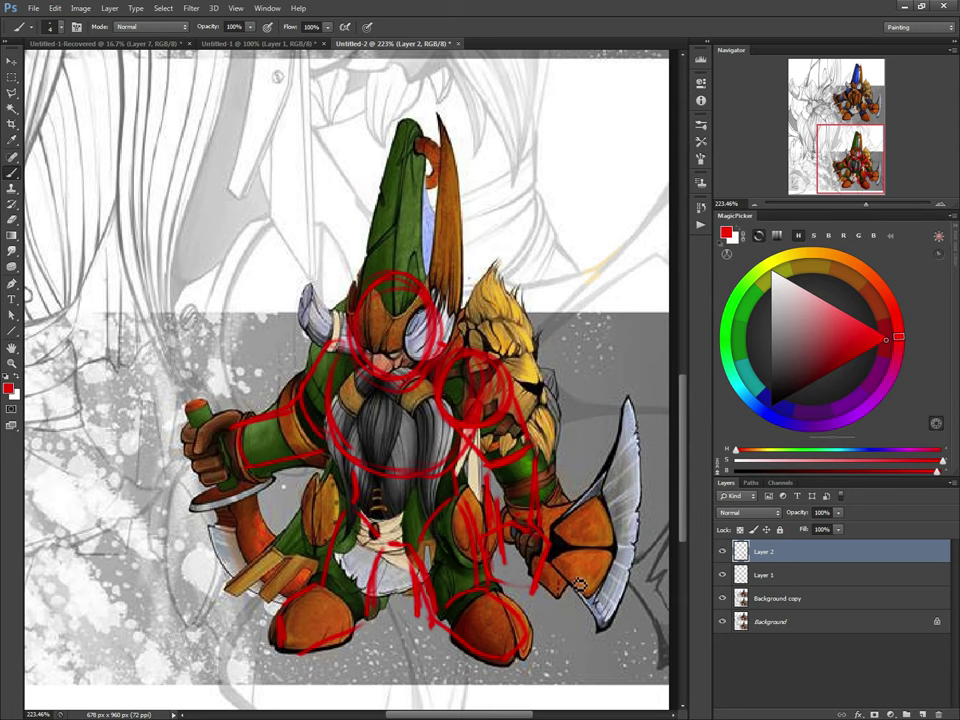
pyautogui.press('[')
pyautogui.press('[')
pyautogui.moveTo(590, 603)
pyautogui.mouseDown()
pyautogui.moveTo(642, 513)
pyautogui.moveTo(637, 555)
pyautogui.moveTo(576, 600)
pyautogui.moveTo(638, 513)
pyautogui.moveTo(631, 498)
pyautogui.moveTo(624, 528)
pyautogui.moveTo(622, 408)
pyautogui.mouseUp()
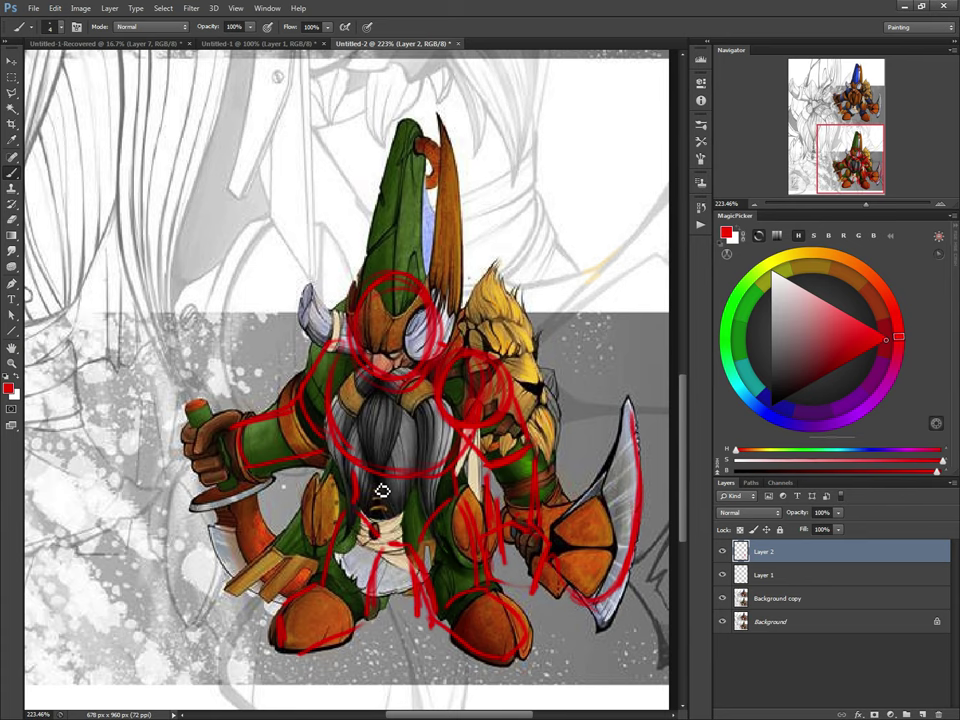
# - Hide the red construction sketch on Layer 2 and add a new layer above it
pyautogui.click(722, 551)
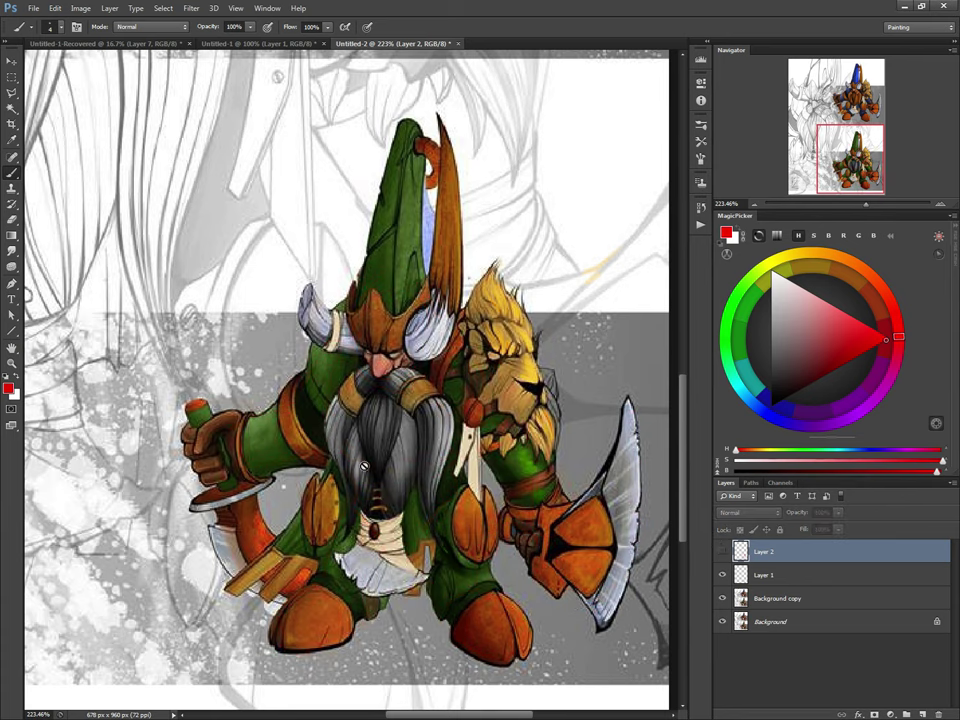
pyautogui.hotkey('ctrl', 'shift', 'n')
pyautogui.press('Return')
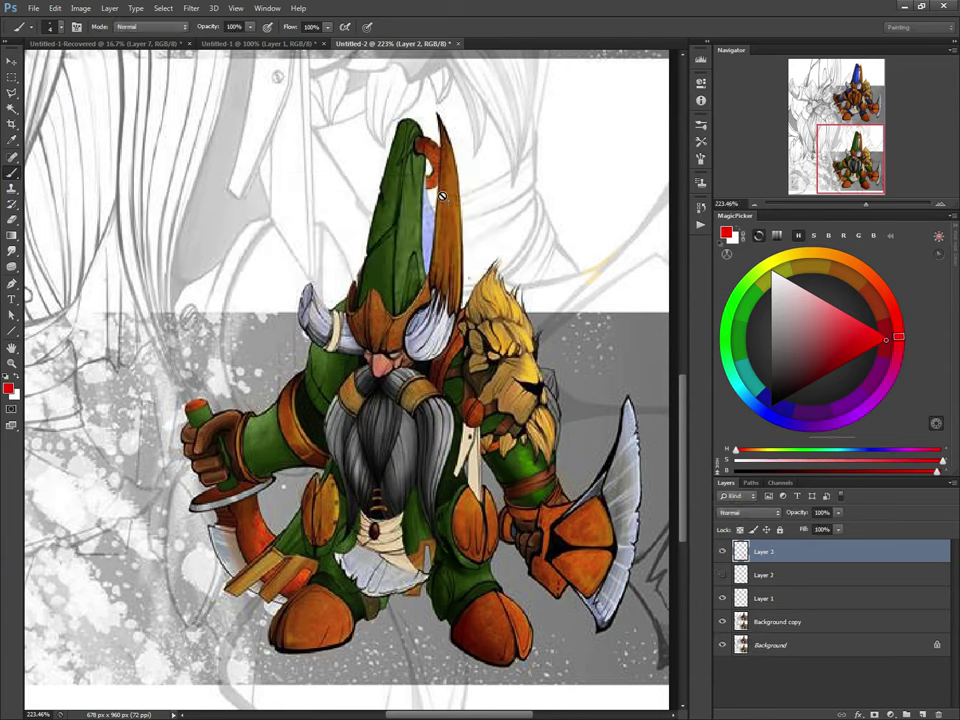
# - Mark the axe-side helmet horn with jagged red strokes and, with a 2 px brush, outline the dagger-side horn's tip in red
pyautogui.moveTo(430, 314)
pyautogui.mouseDown()
pyautogui.moveTo(439, 287)
pyautogui.moveTo(421, 314)
pyautogui.mouseUp()
pyautogui.press('[')
pyautogui.press('[')
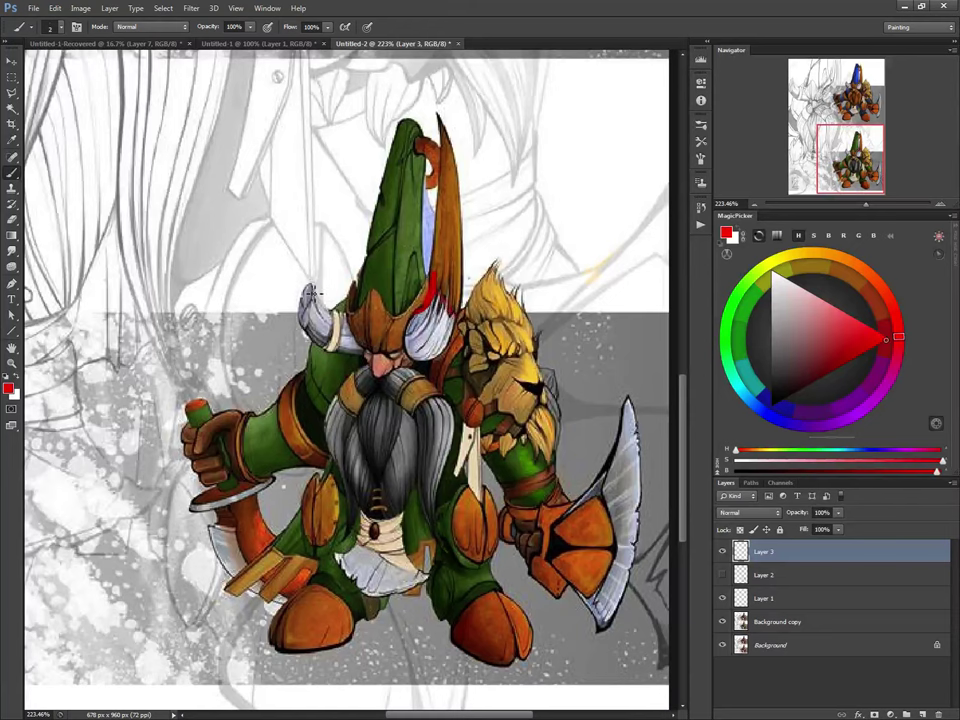
pyautogui.moveTo(313, 323)
pyautogui.mouseDown()
pyautogui.moveTo(310, 287)
pyautogui.moveTo(303, 334)
pyautogui.mouseUp()
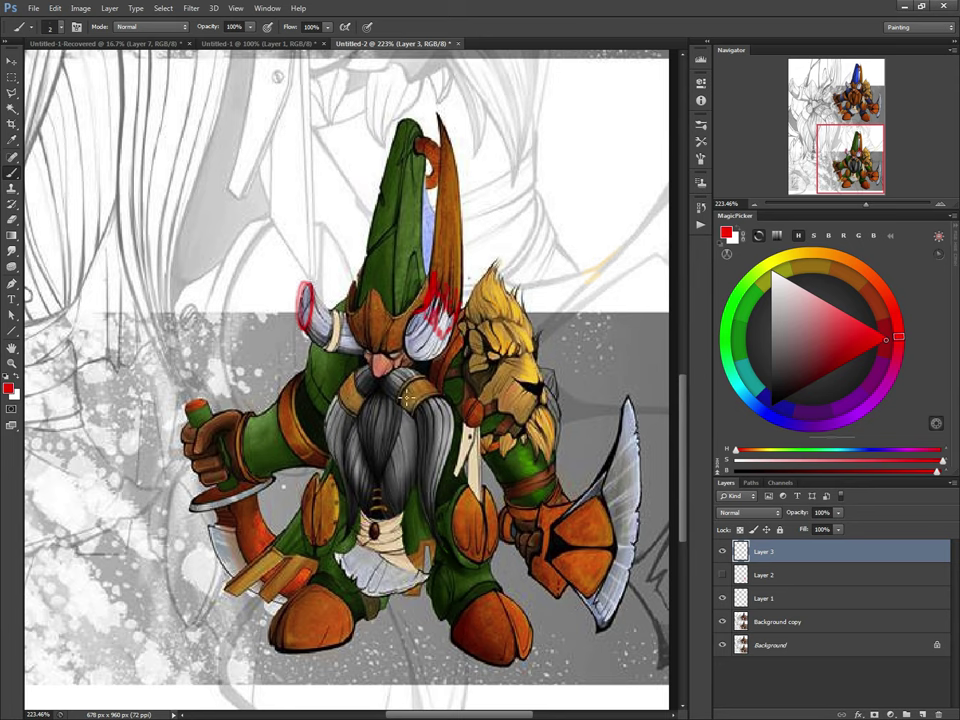
# - Erase the red strokes from the axe-side horn and paint its upper part near-white with a 6 px brush
pyautogui.press('e')
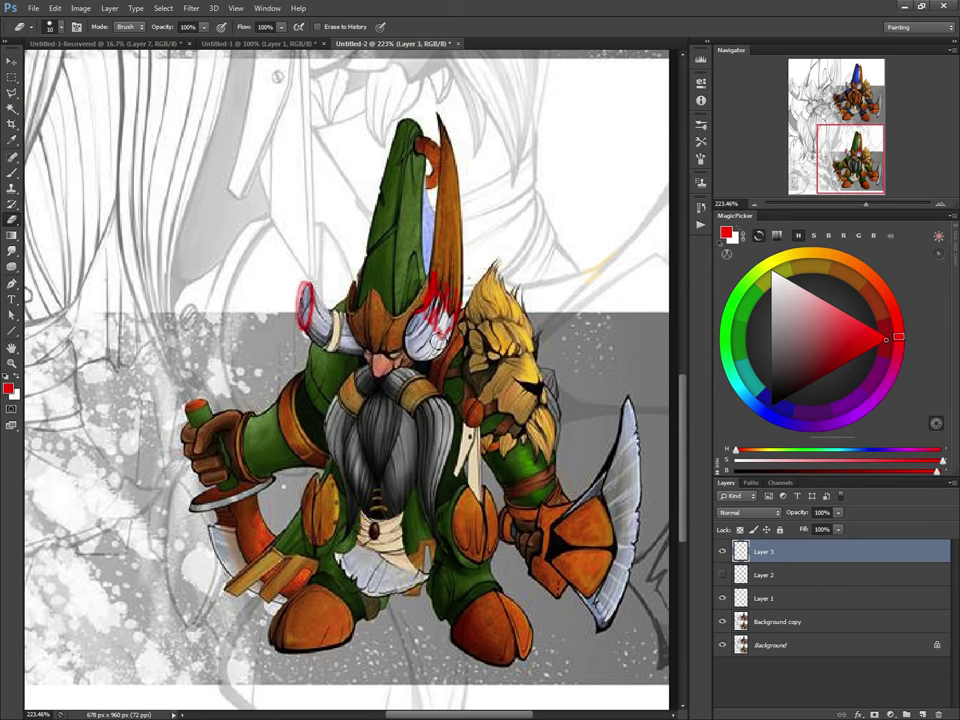
pyautogui.moveTo(456, 298); pyautogui.dragTo(428, 298)
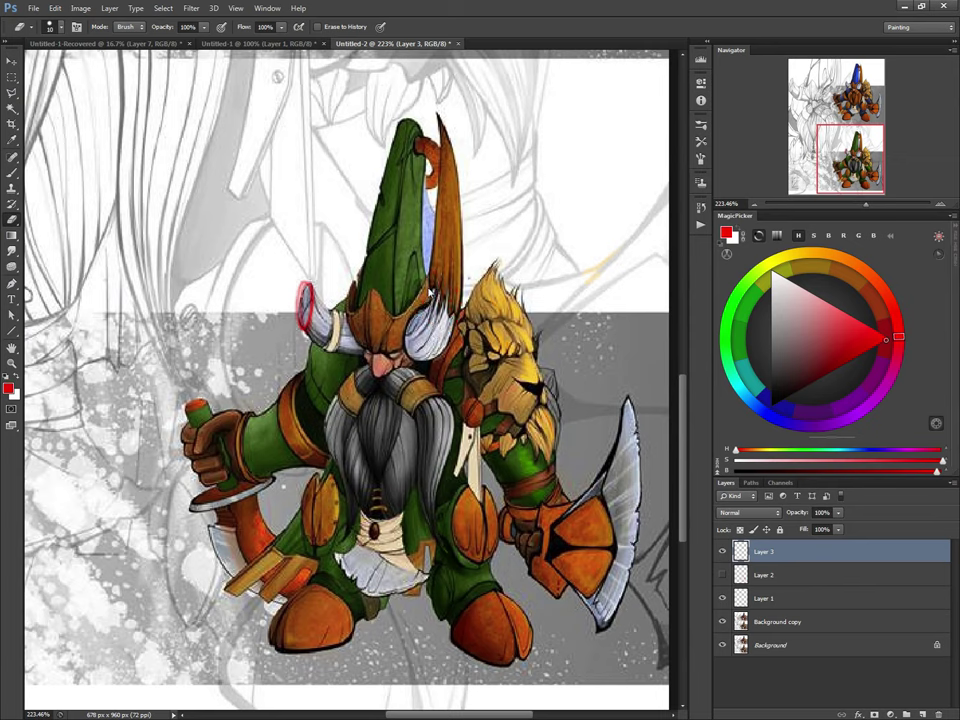
pyautogui.press('b')
pyautogui.press('x')
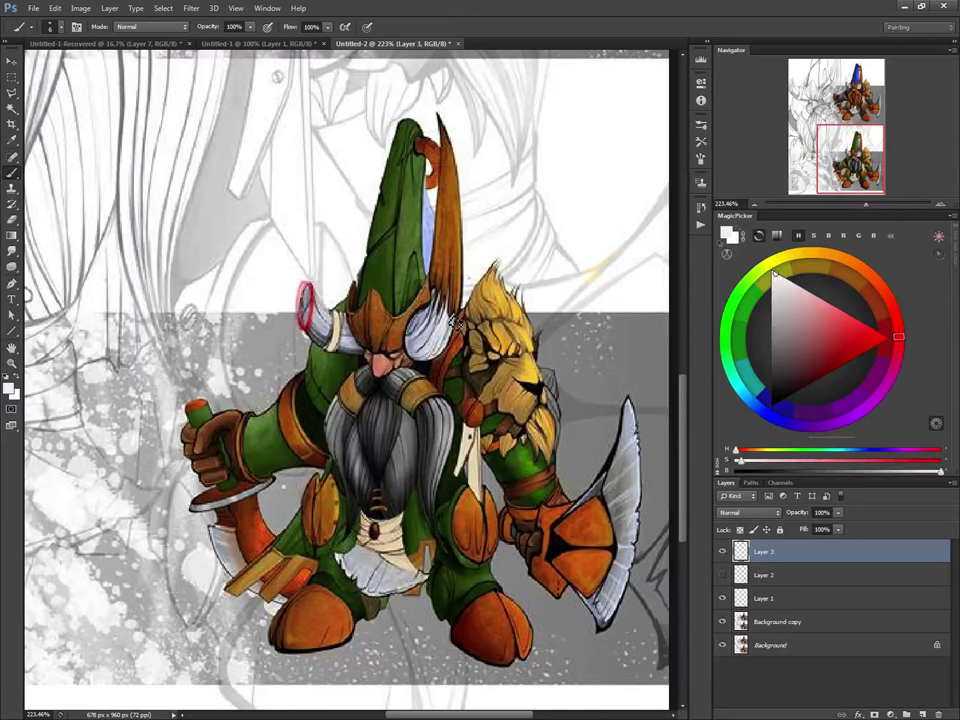
pyautogui.moveTo(455, 323)
pyautogui.mouseDown()
pyautogui.moveTo(444, 333)
pyautogui.moveTo(429, 314)
pyautogui.moveTo(430, 324)
pyautogui.moveTo(437, 300)
pyautogui.moveTo(450, 308)
pyautogui.mouseUp()
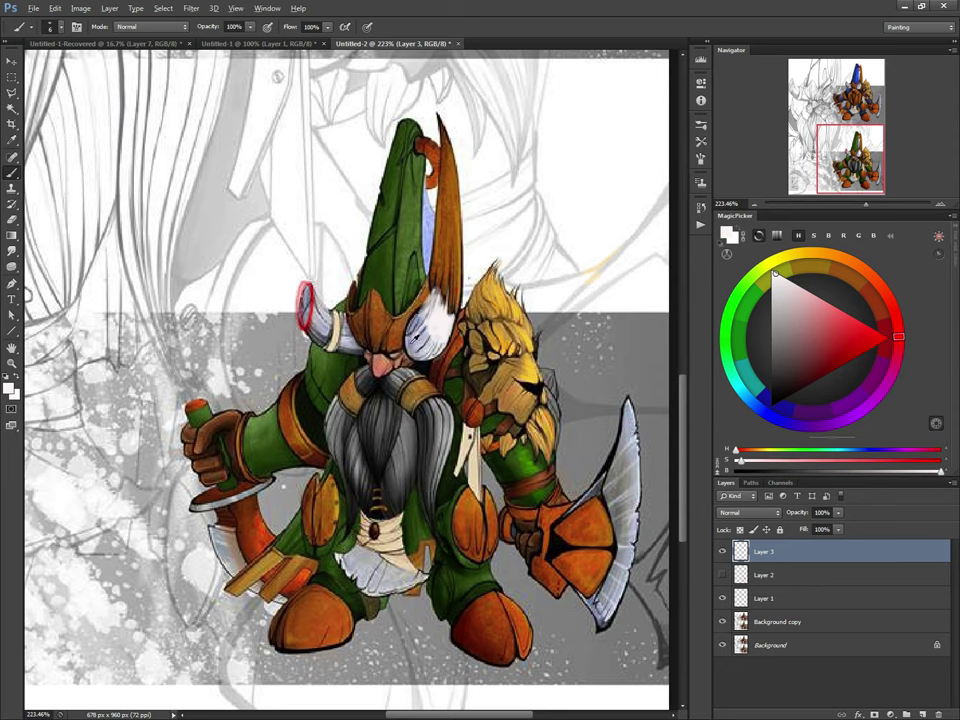
# - Sample dark grey from the beard and, with an 8 px brush, shade the axe-side horn and fill the dagger-side horn's outlined tip
pyautogui.keyDown('alt'); pyautogui.click(424, 416); pyautogui.keyUp('alt')
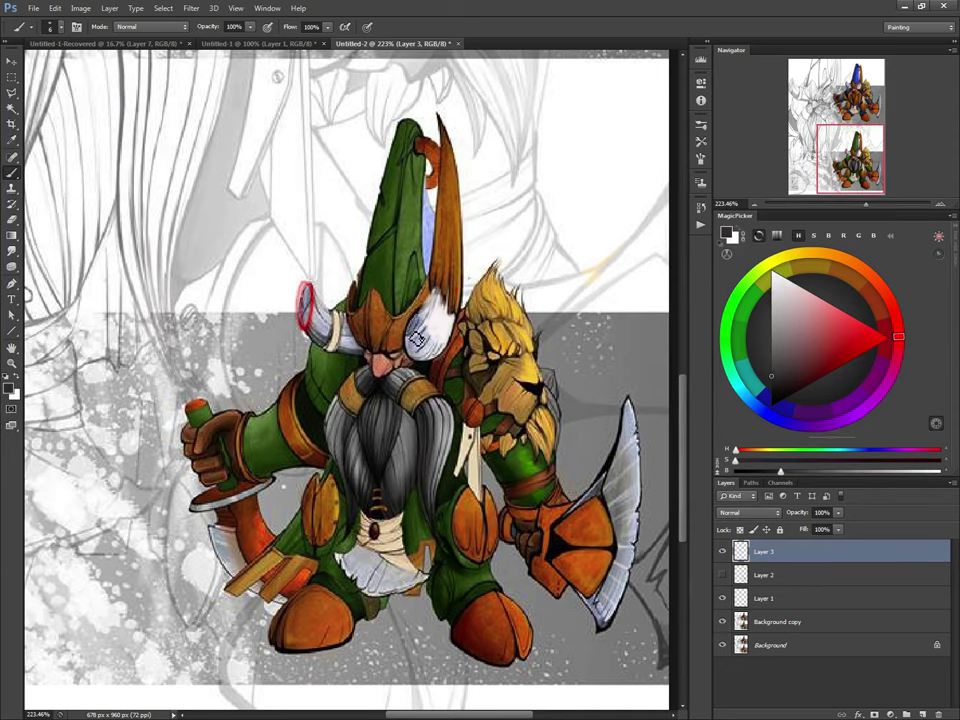
pyautogui.press(']')
pyautogui.press(']')
pyautogui.moveTo(431, 317); pyautogui.dragTo(420, 351)
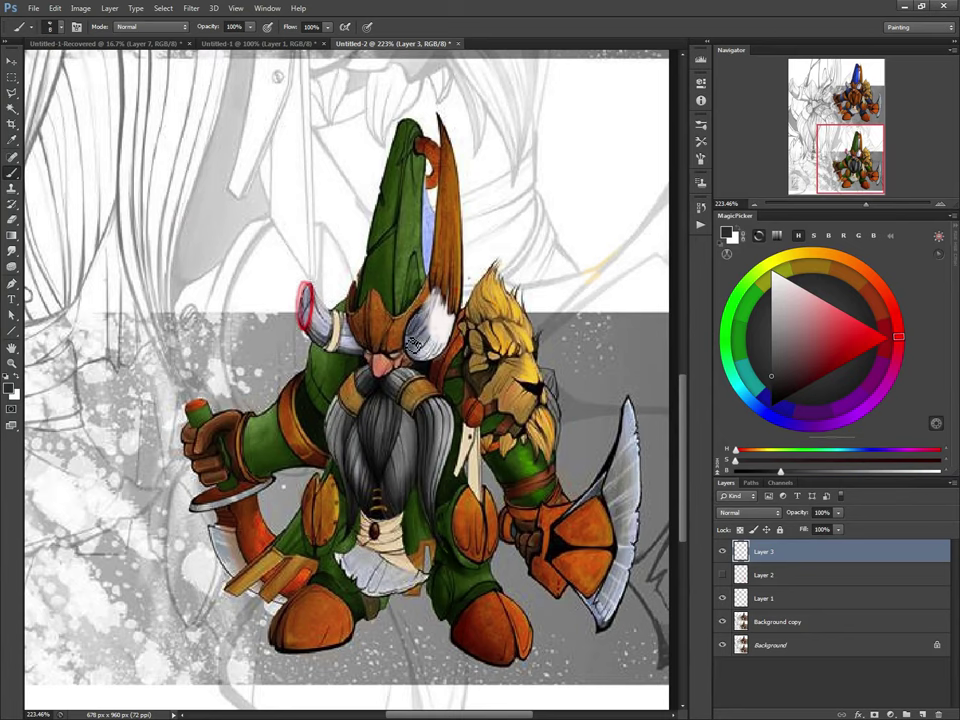
pyautogui.moveTo(312, 308)
pyautogui.mouseDown()
pyautogui.moveTo(305, 328)
pyautogui.moveTo(305, 288)
pyautogui.mouseUp()
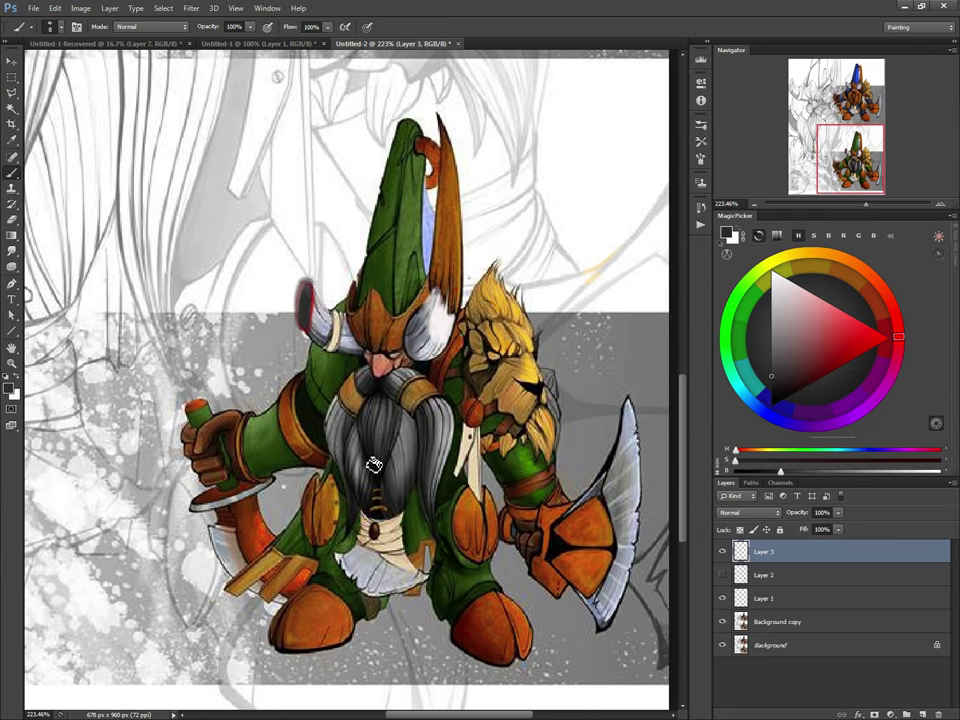
pyautogui.moveTo(369, 475); pyautogui.dragTo(323, 472)
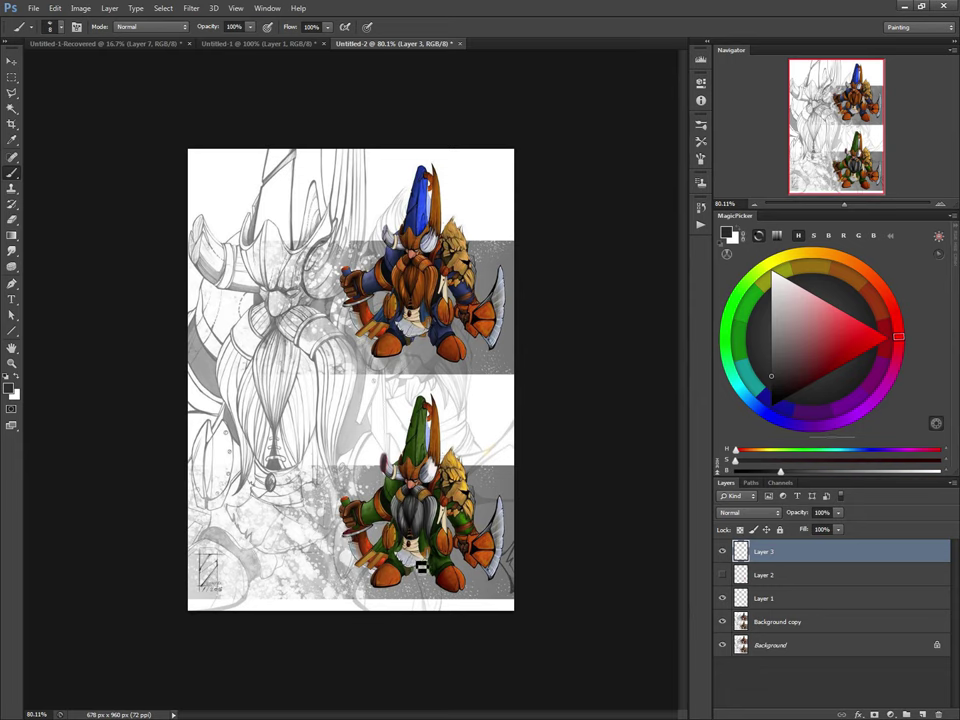
# - Sample black from the green dwarf and enlarge the brush to 20 px for painting around the legs
pyautogui.keyDown('alt'); pyautogui.click(407, 518); pyautogui.keyUp('alt')
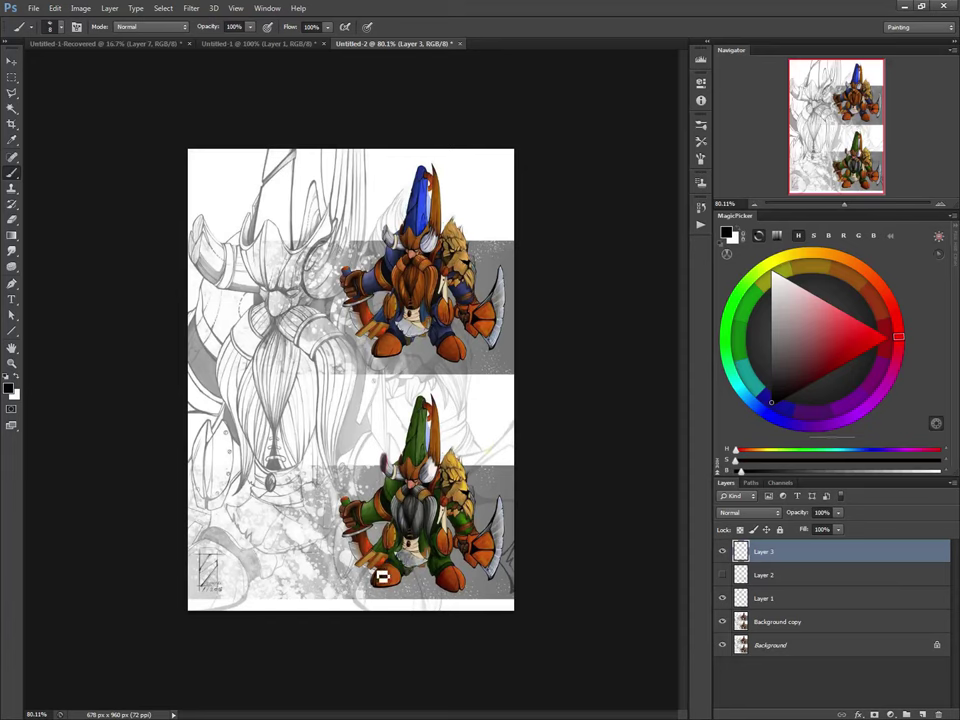
pyautogui.press(']')
pyautogui.press(']')
pyautogui.press(']')
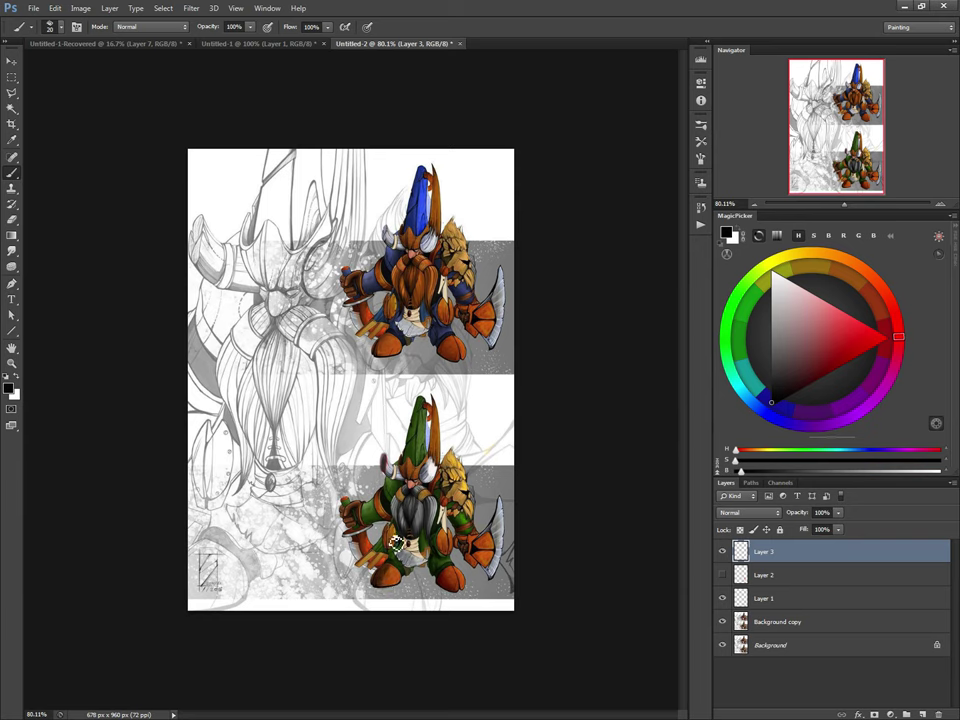